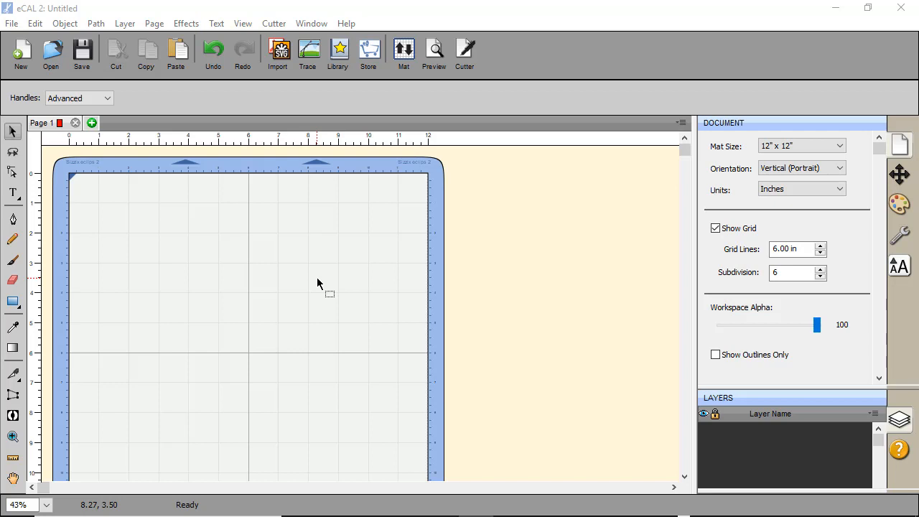
Switch to File Explorer and open the SVG Files folder inside SCS SVG Files > Easter-Basket
mouse_move(370, 511)
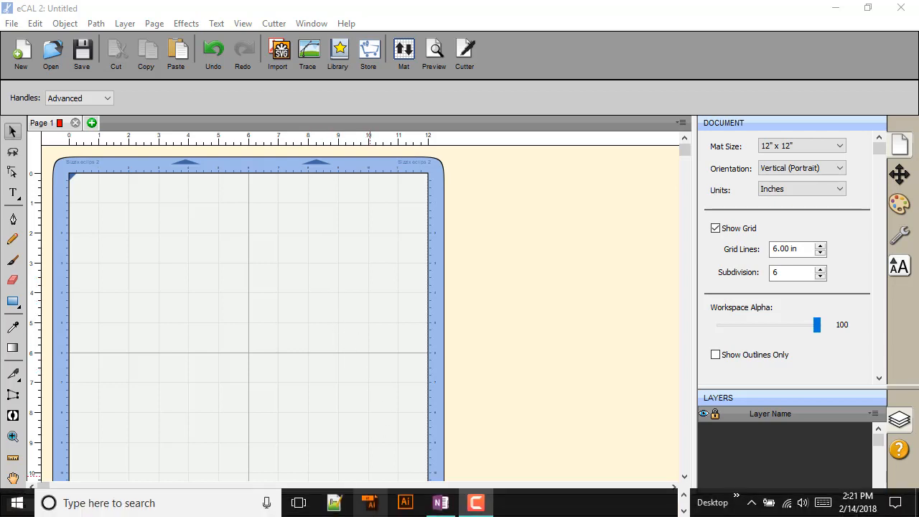
left_click(684, 495)
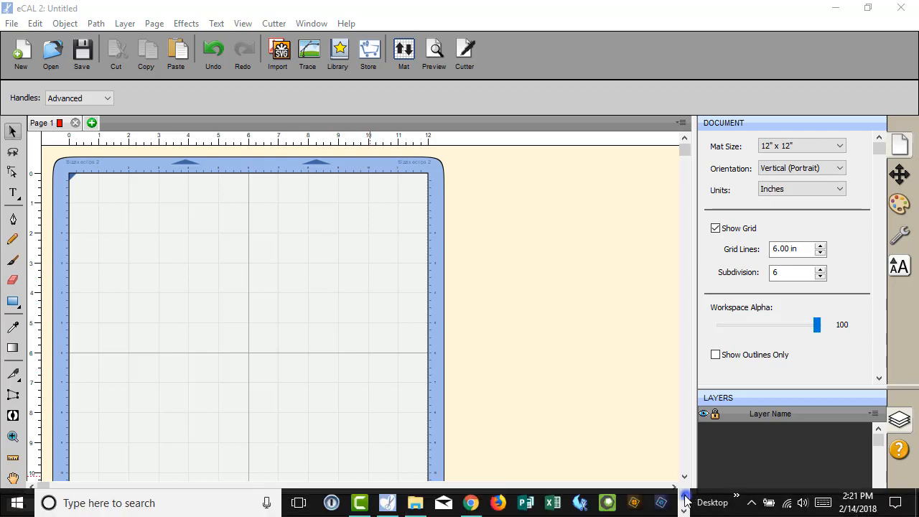
left_click(424, 506)
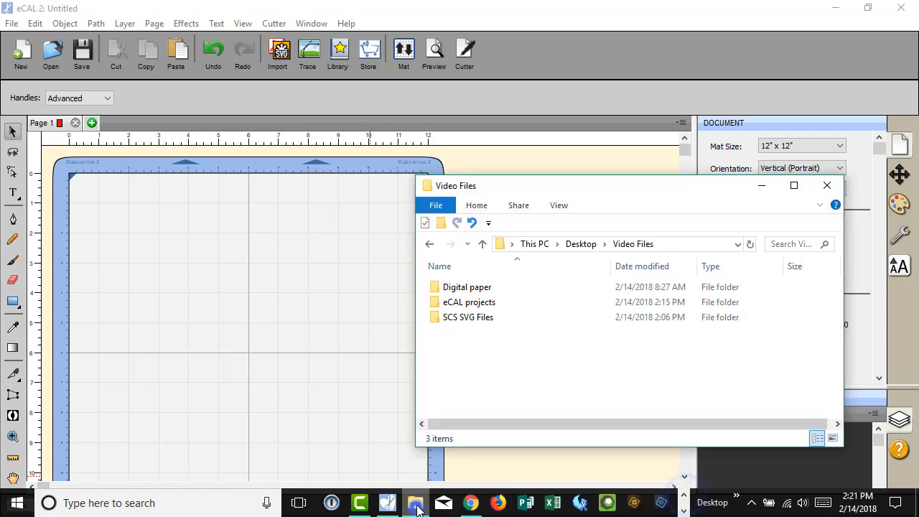
left_click(464, 320)
double_click(508, 310)
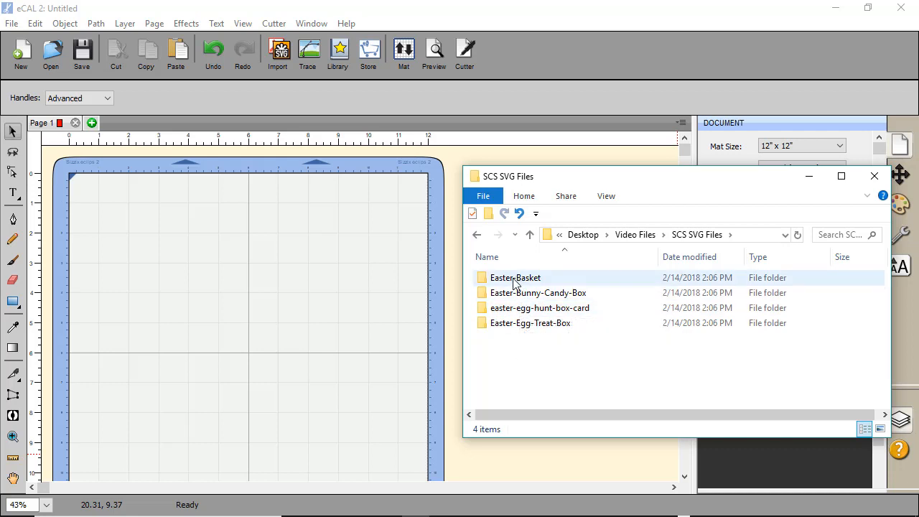
double_click(515, 280)
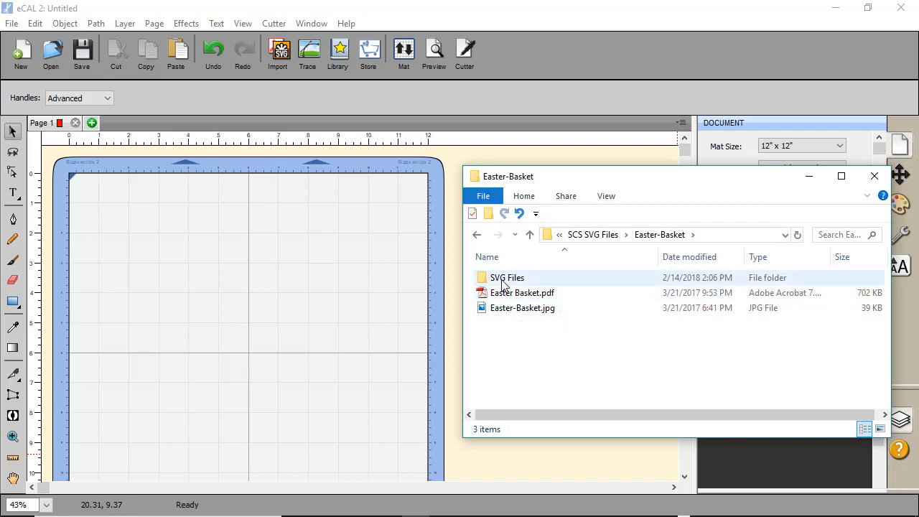
double_click(503, 282)
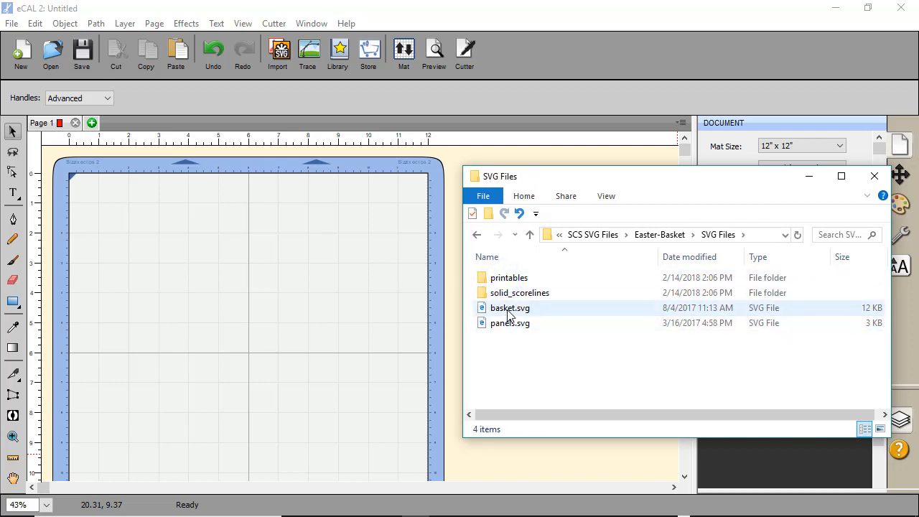
Import basket.svg to about X 0.459 in, Y 0.384 in on the mat, and panels.svg beside it at about X 8.245 in, Y 1.942 in
left_click_drag(508, 315, 165, 272)
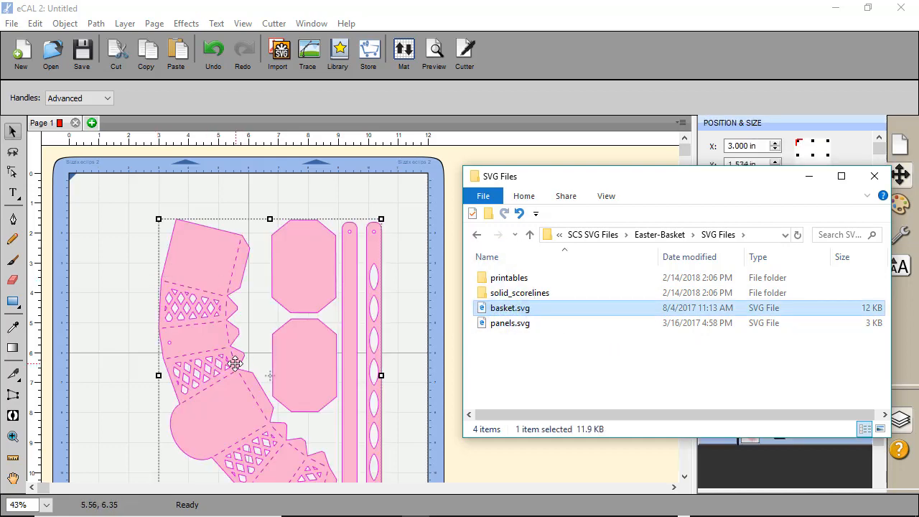
left_click_drag(235, 363, 158, 328)
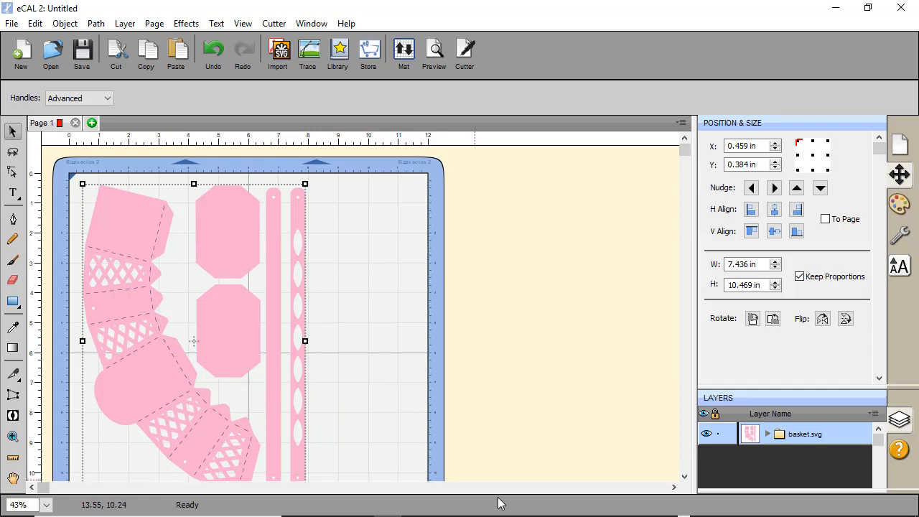
key("alt+Tab")
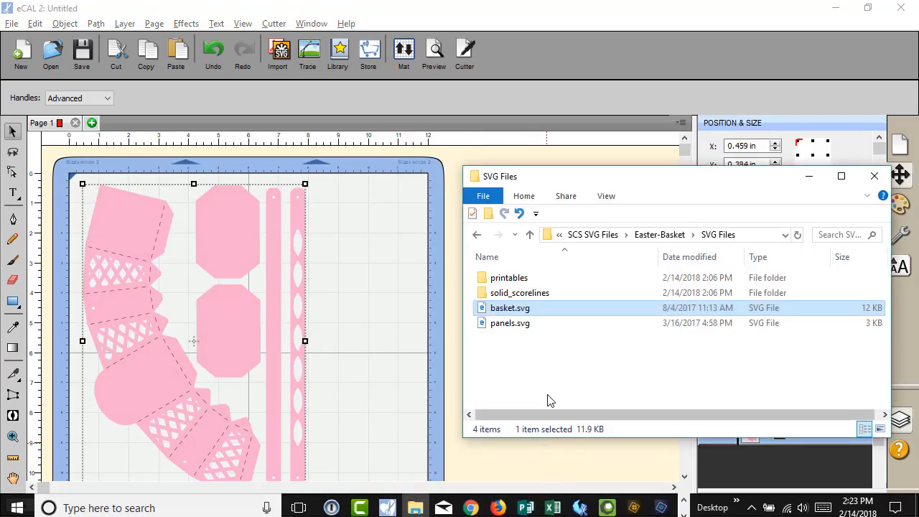
left_click_drag(507, 327, 369, 338)
left_click_drag(232, 314, 391, 332)
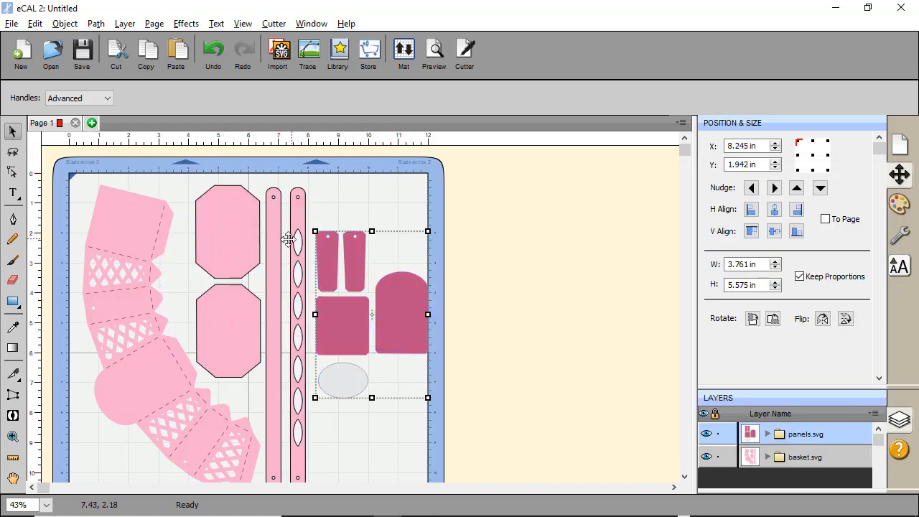
scroll(367, 297, "down", 2)
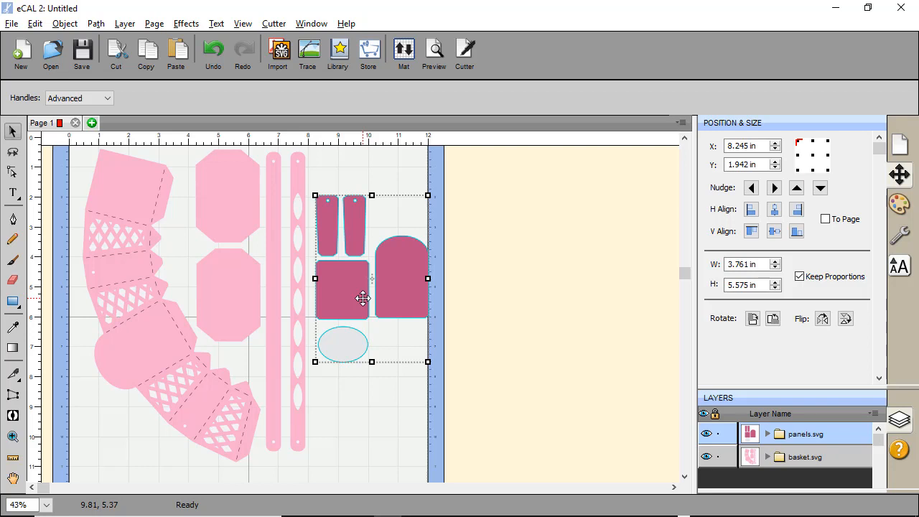
scroll(362, 299, "up", 1)
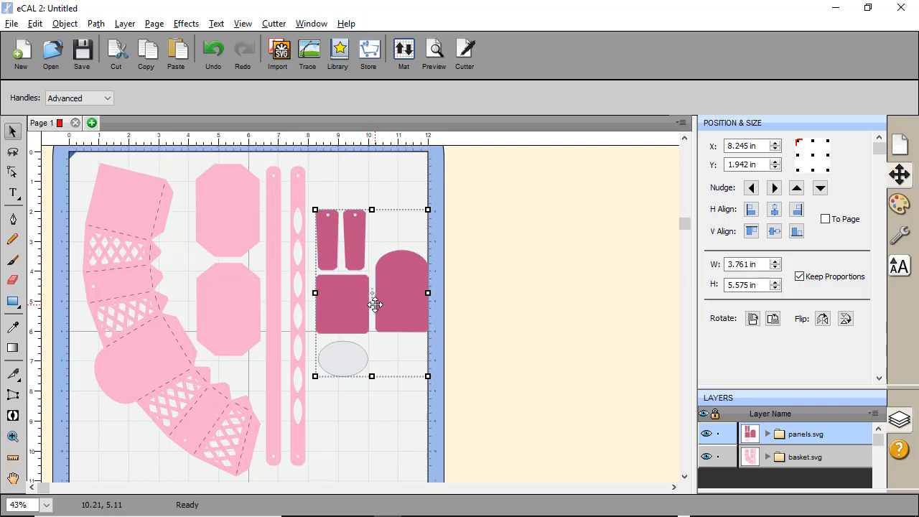
Delete the imported panels and all basket pieces from the mat
key("Delete")
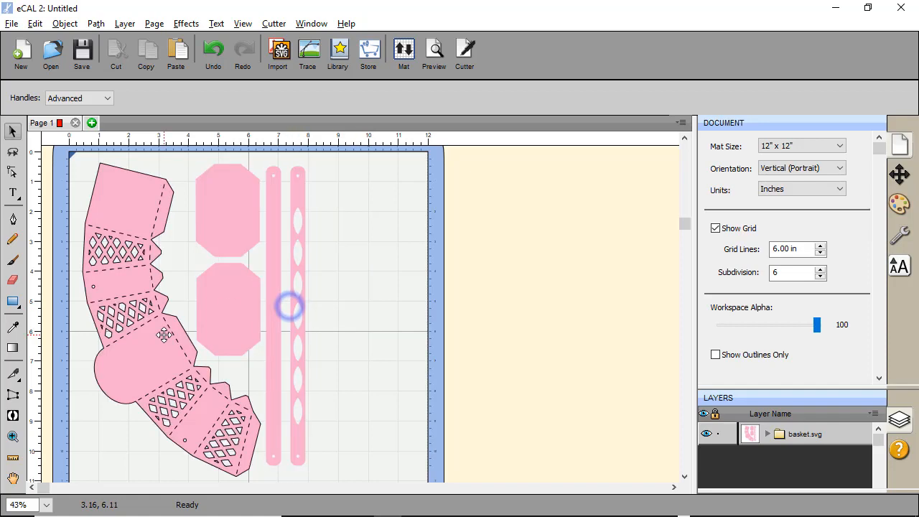
left_click(166, 335)
key("Delete")
left_click(254, 320)
key("Delete")
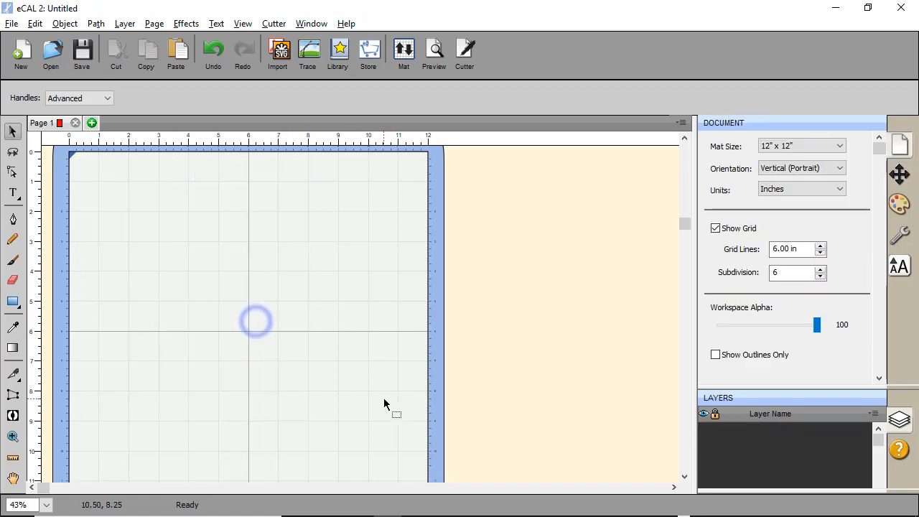
Import basket.svg and panels.svg together in one go and spread the panels, basket body and remaining basket pieces apart on the mat
key("alt+Tab")
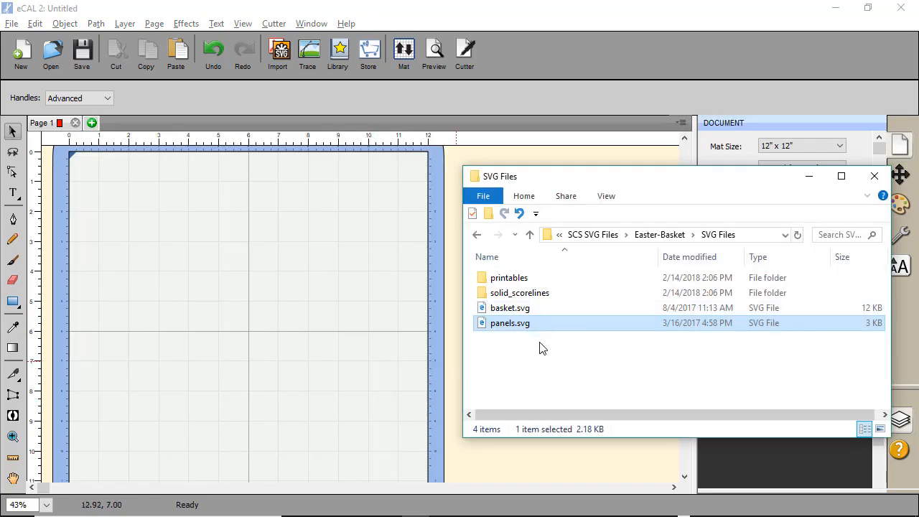
left_click_drag(544, 352, 160, 293)
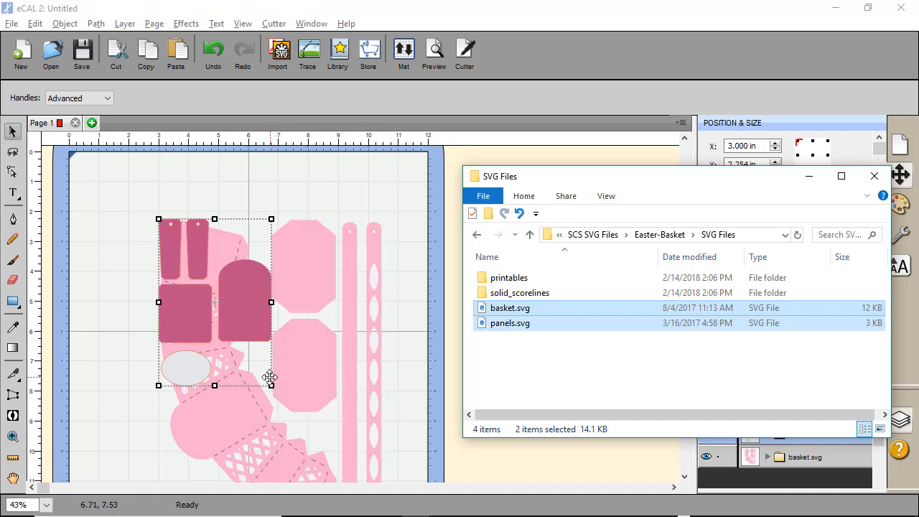
left_click_drag(234, 331, 385, 219)
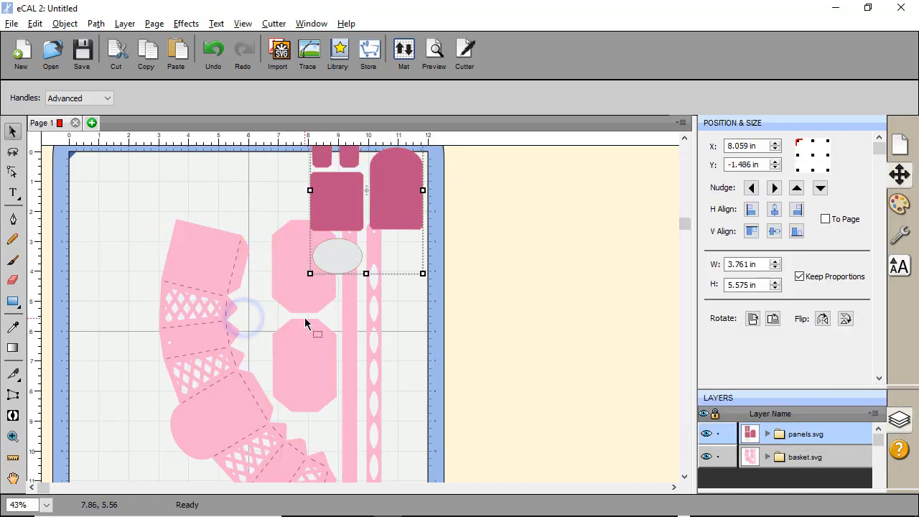
left_click_drag(211, 333, 121, 274)
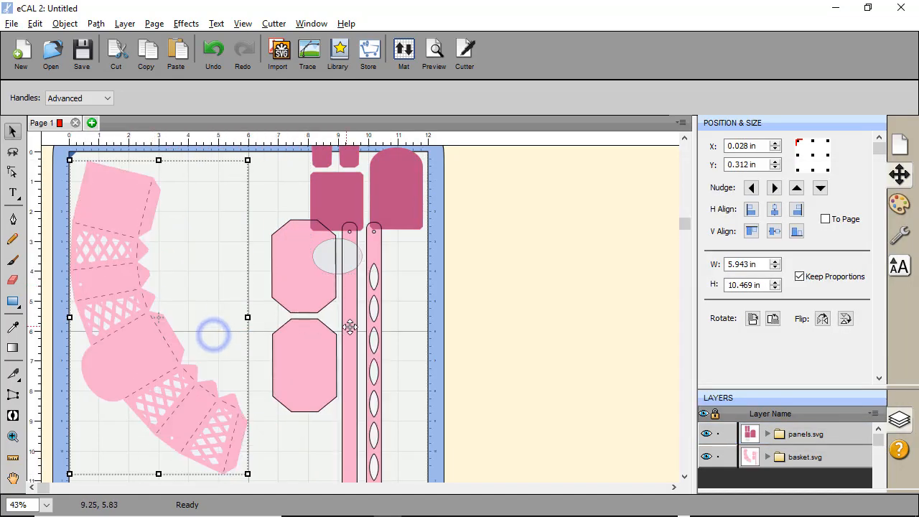
left_click(349, 329)
left_click_drag(314, 330, 298, 335)
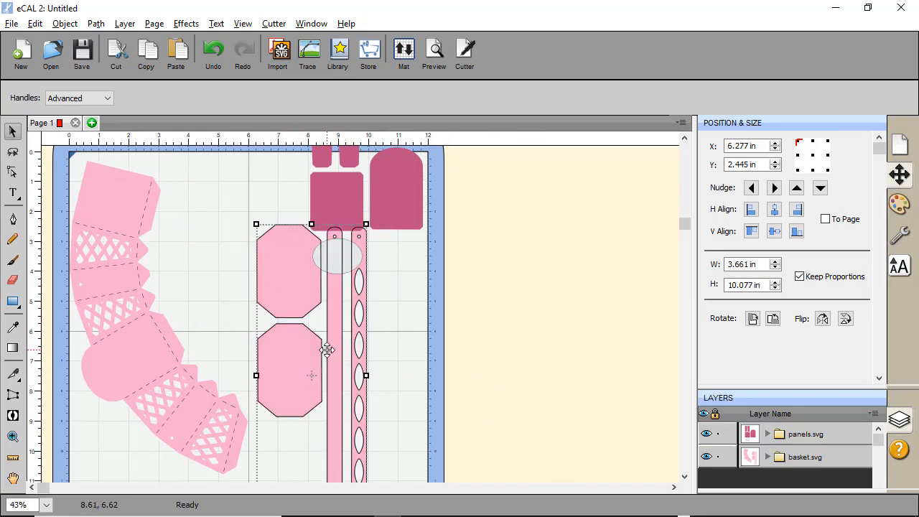
Clear the mat by deleting the basket pieces, the arched and square panels, and the rest of the panels.svg layer
left_click(308, 319)
left_click(137, 327, "shift")
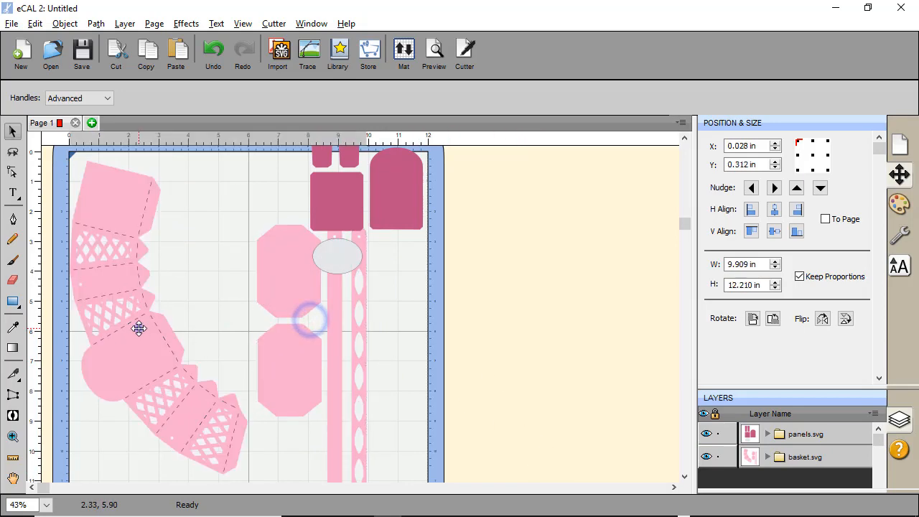
left_click(375, 214, "shift")
key("Delete")
left_click(338, 204)
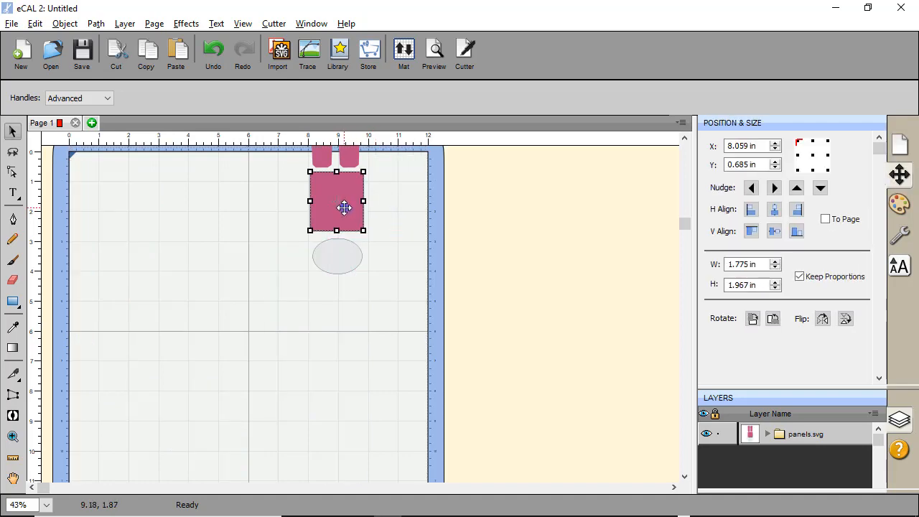
key("Delete")
left_click(339, 251)
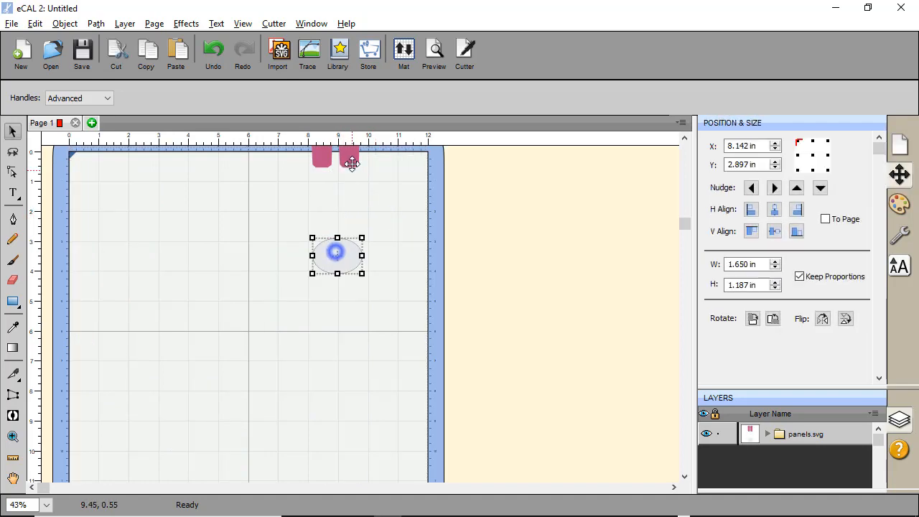
left_click(349, 158)
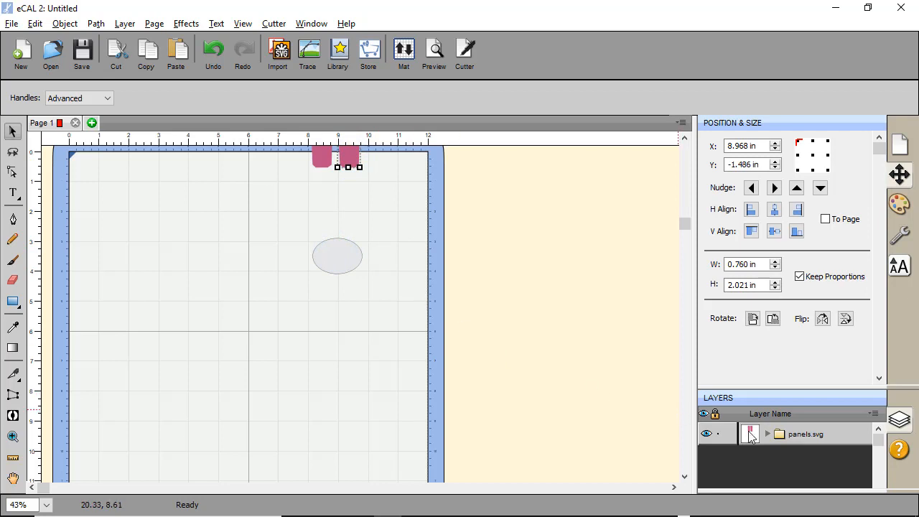
left_click(836, 435)
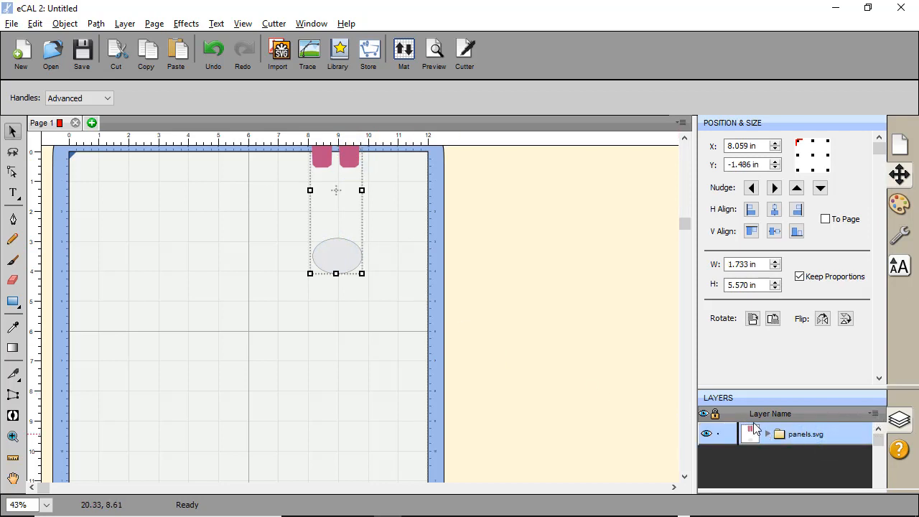
key("Delete")
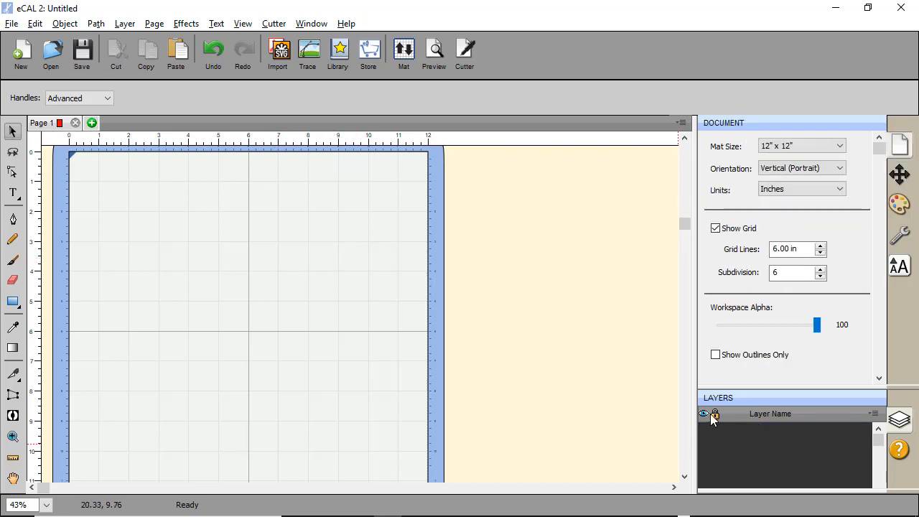
Import basket_solidlines.svg from the solid_scorelines folder and place it at about X 1.394 in, Y 1.127 in on the mat
key("alt+Tab")
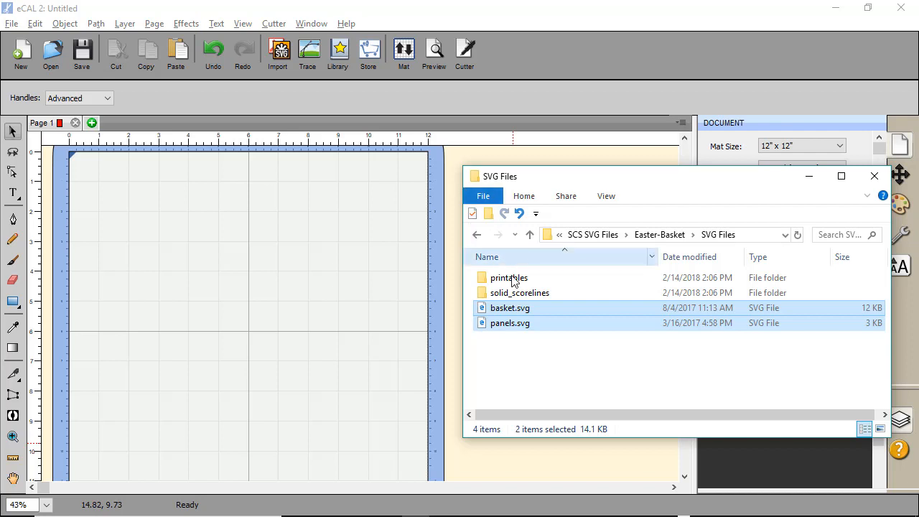
left_click(506, 314)
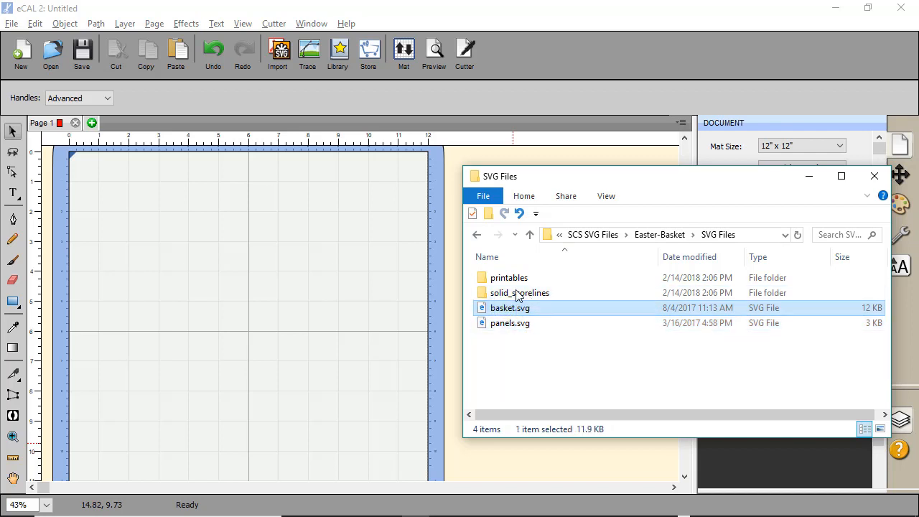
double_click(522, 295)
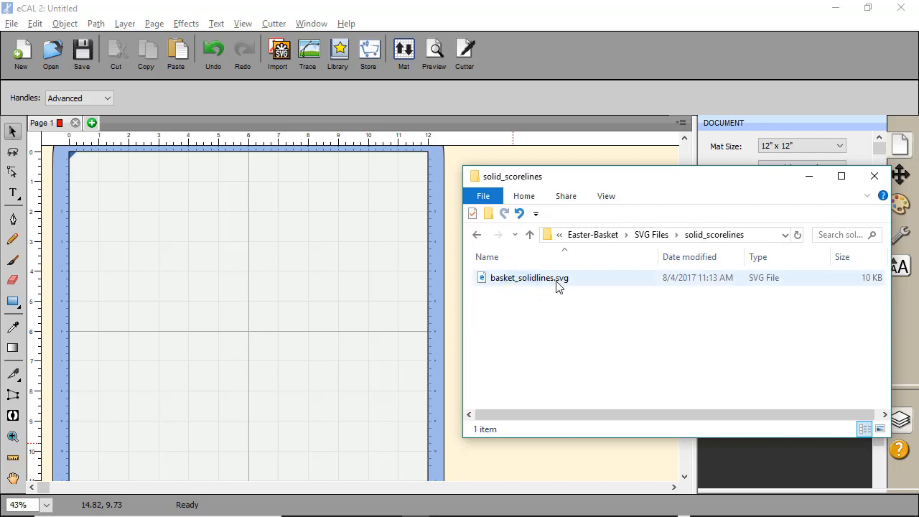
left_click_drag(526, 286, 174, 292)
left_click_drag(220, 328, 171, 295)
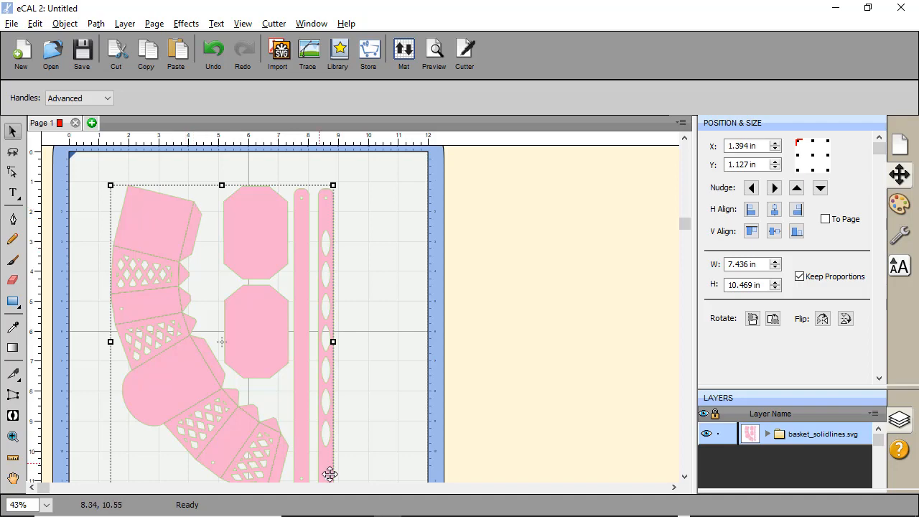
Try importing panels.svg from the SVG Files folder onto the basket pieces at about X 7.555 in, Y 2.062 in, and delete it again
key("alt+Tab")
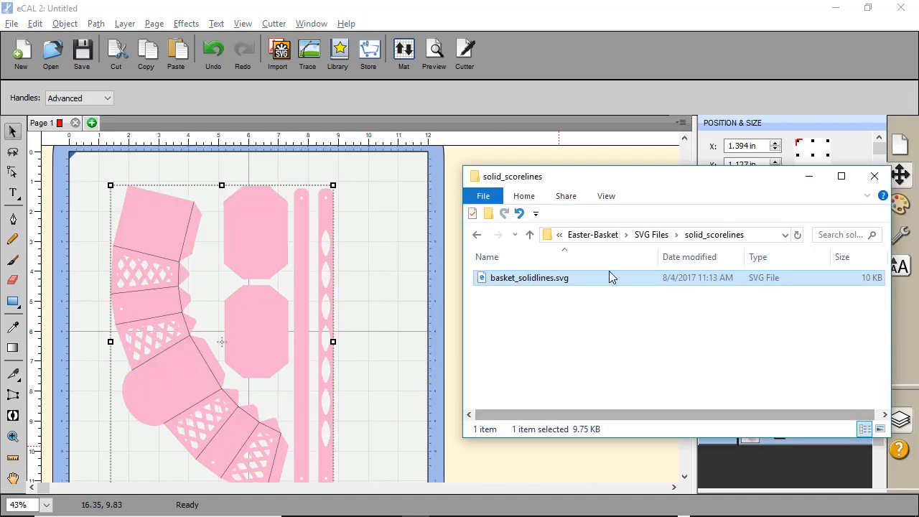
left_click(655, 235)
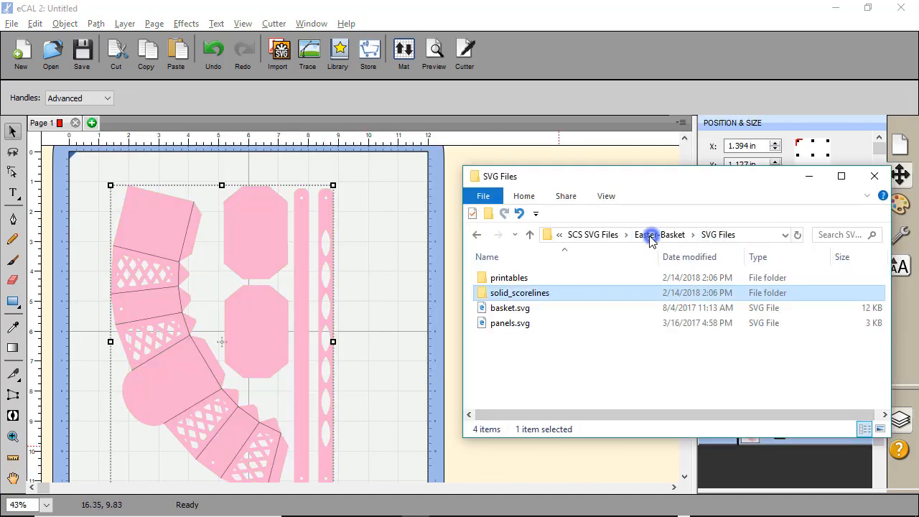
left_click(507, 325)
left_click_drag(506, 324, 383, 359)
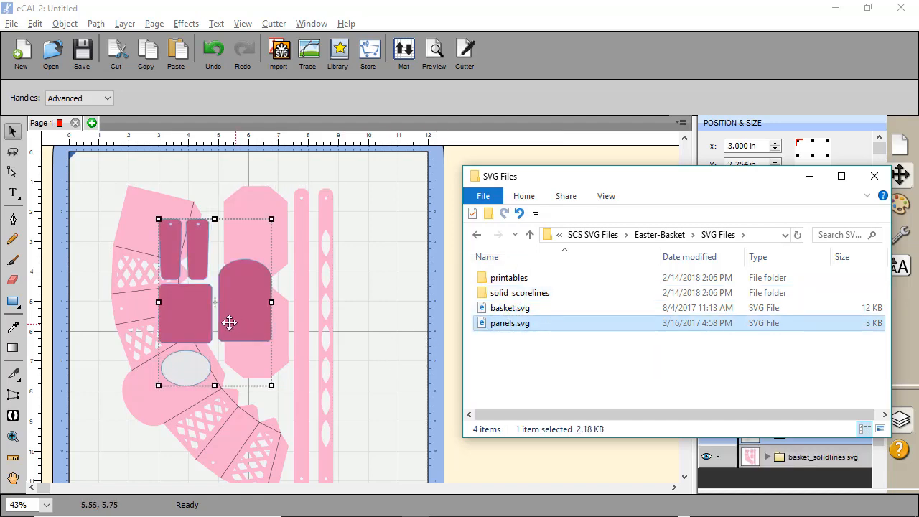
left_click(229, 314)
left_click_drag(248, 312, 357, 299)
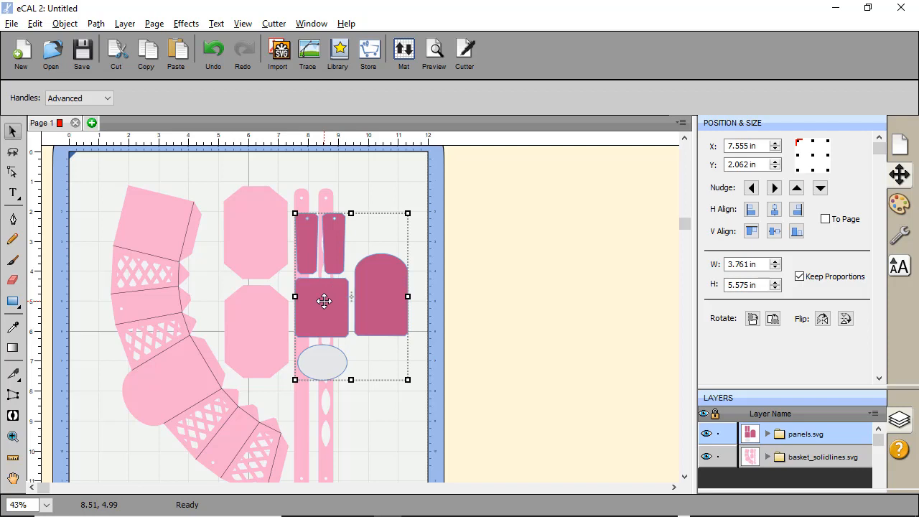
key("Delete")
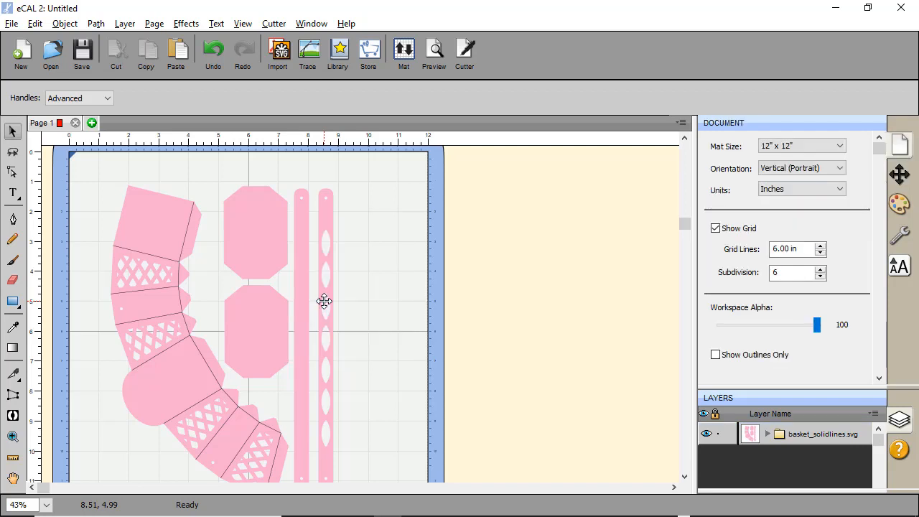
Move the lattice basket body to about X 0.650 in, Y 0.503 in, near the mat's upper-left corner
mouse_move(174, 351)
left_mouse_down()
mouse_move(191, 375)
mouse_move(181, 362)
left_mouse_up()
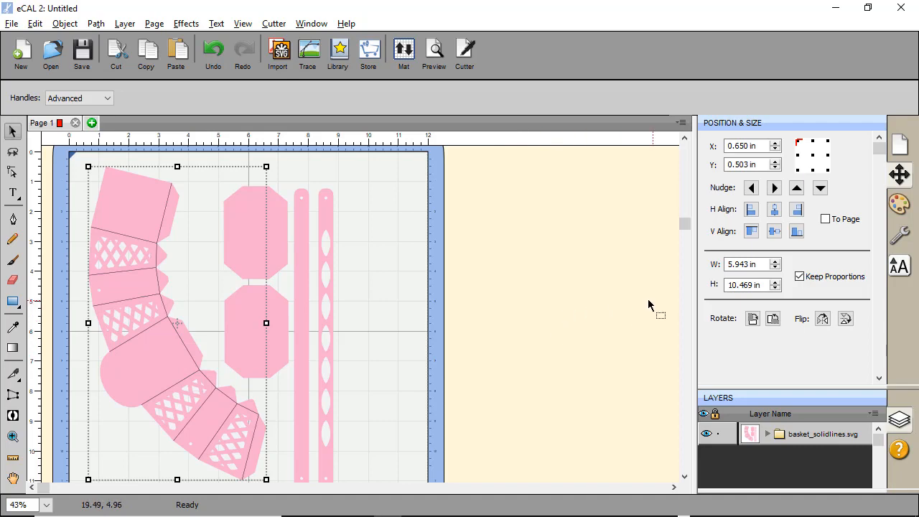
Expand the basket_solidlines.svg layer and its groups, and select the score-line layer of the lattice basket body
left_click_drag(141, 313, 140, 313)
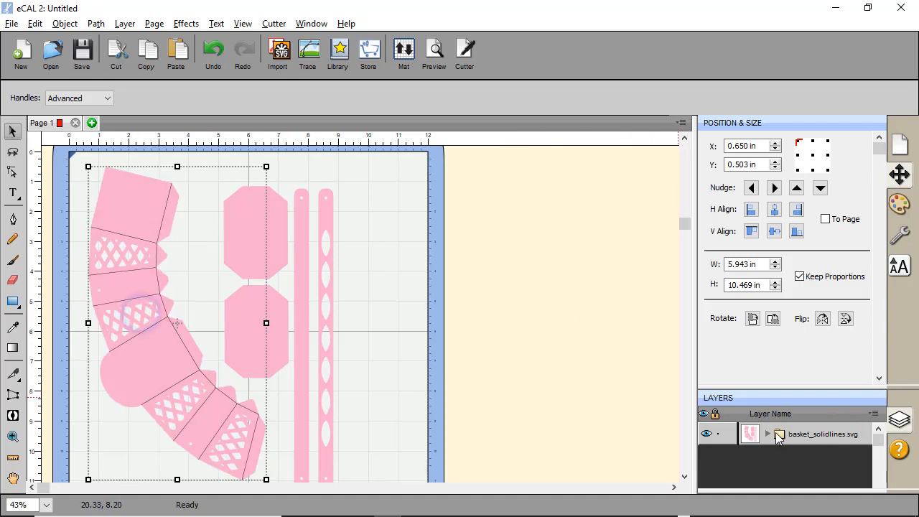
left_click(768, 435)
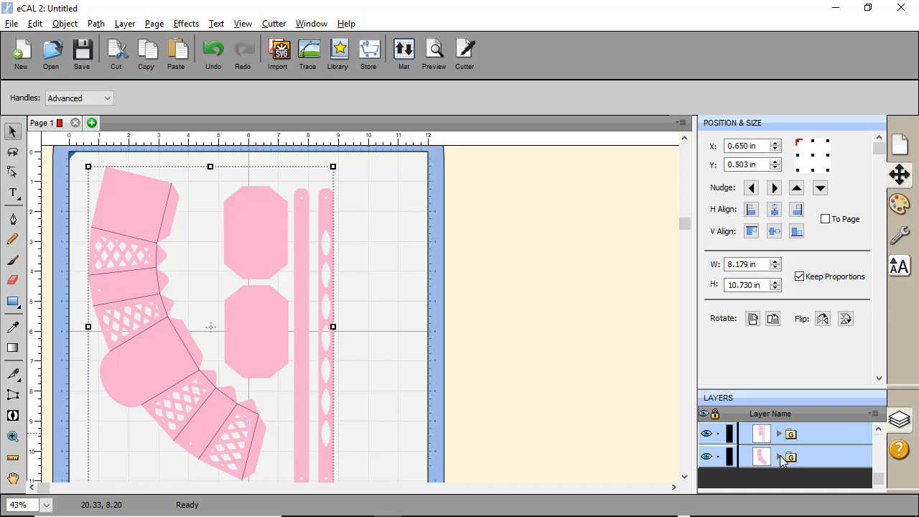
left_click(779, 457)
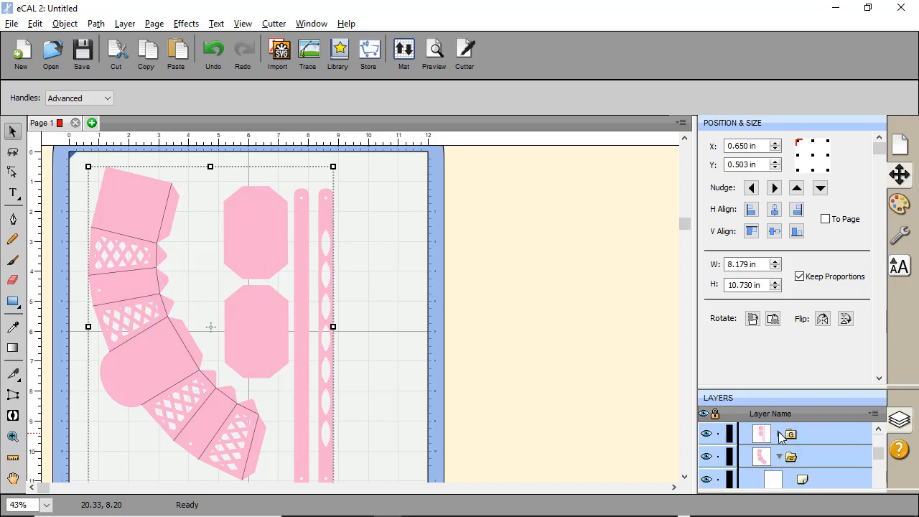
left_click(778, 435)
scroll(786, 452, "down", 2)
scroll(791, 464, "down", 1)
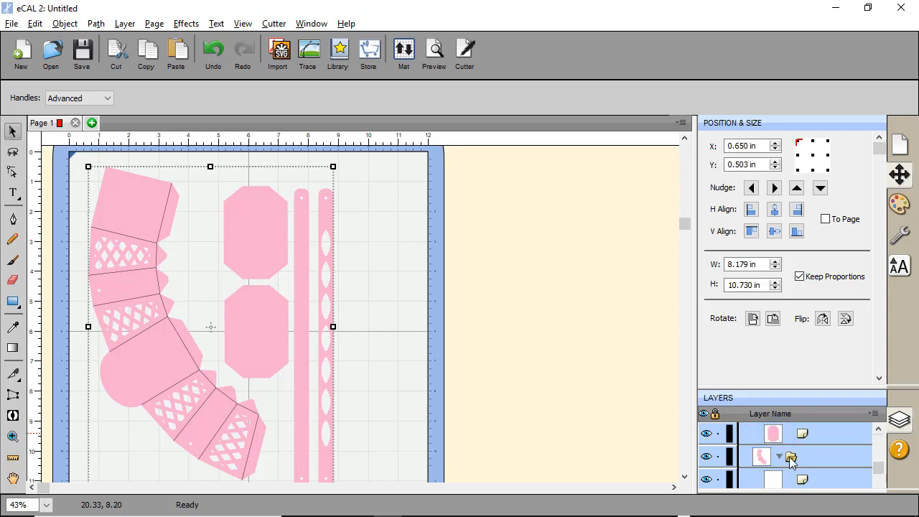
left_click(180, 362)
scroll(879, 479, "down", 2)
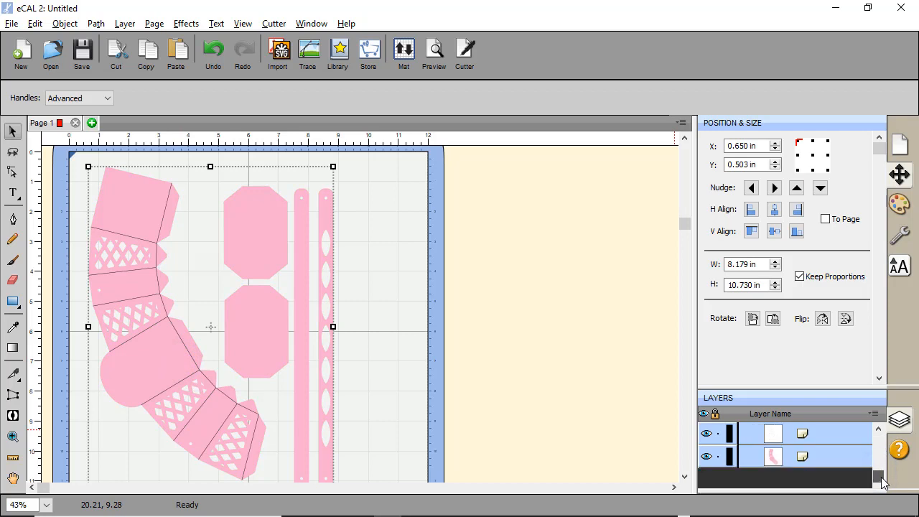
left_click(812, 437)
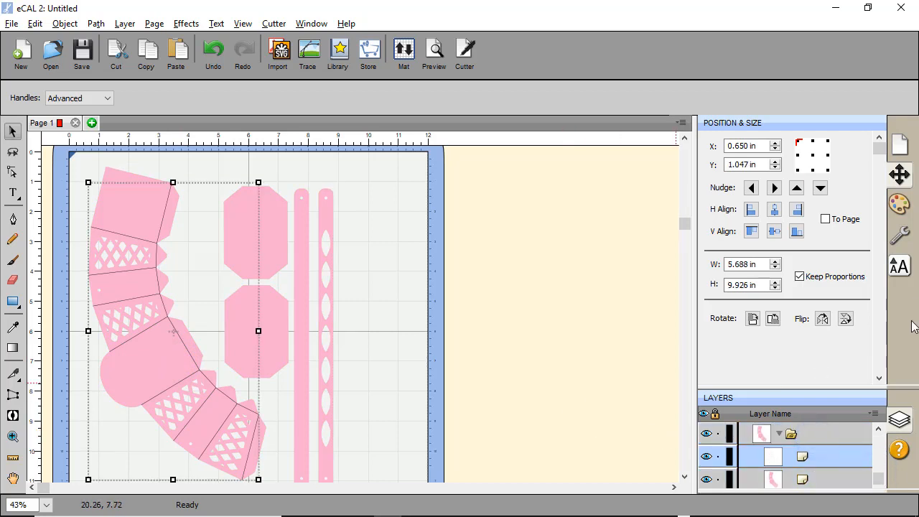
Set the cut line type of the basket body's score lines to Draw (Pen)
left_click(902, 238)
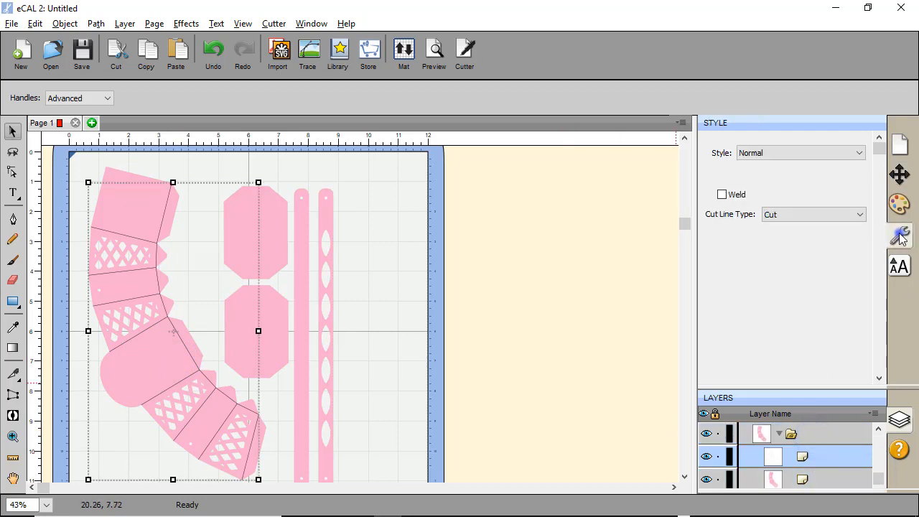
left_click(783, 217)
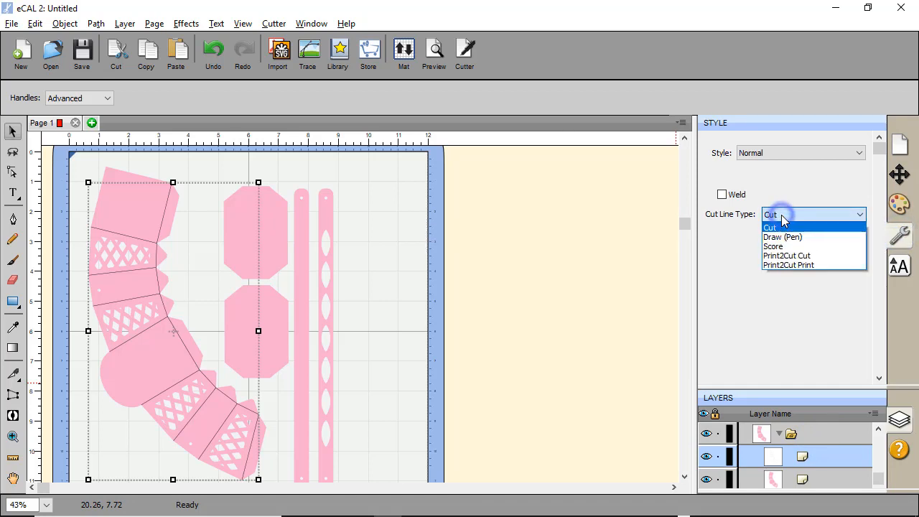
left_click(783, 240)
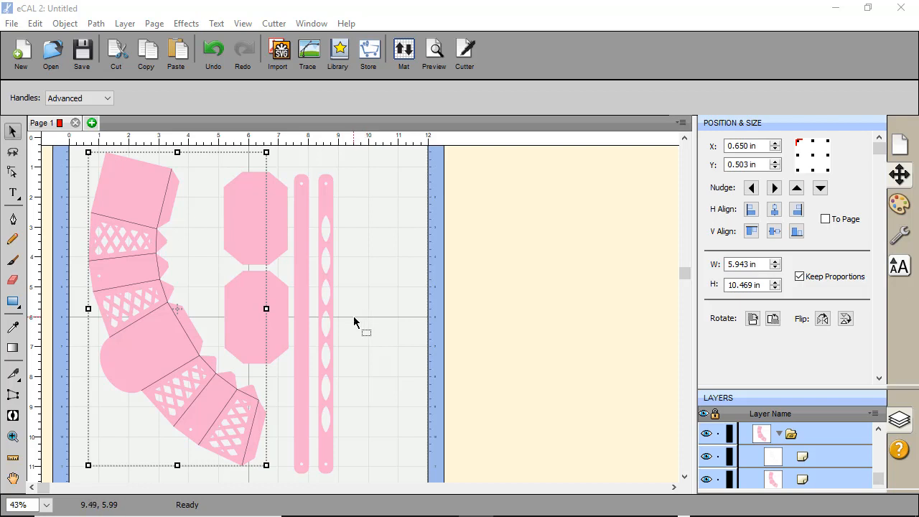
Delete all the basket pieces from the mat
scroll(361, 389, "down", 1)
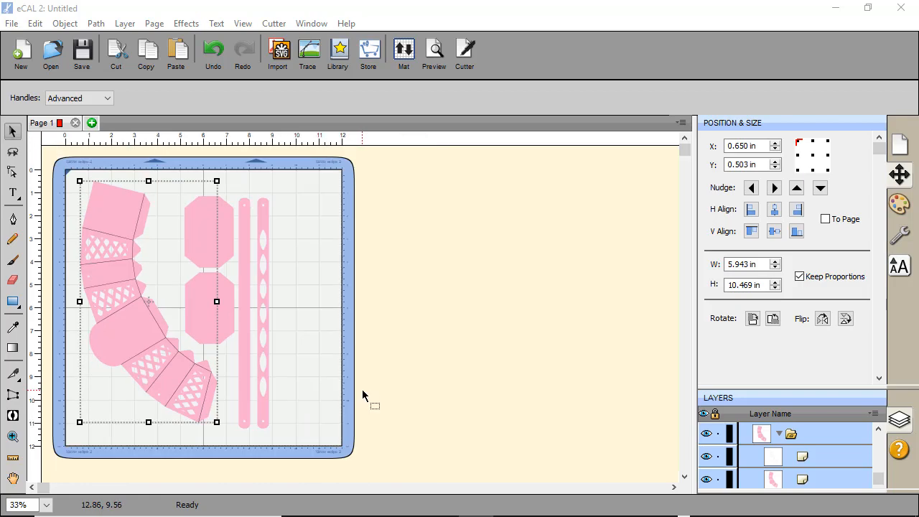
left_click_drag(308, 469, 63, 161)
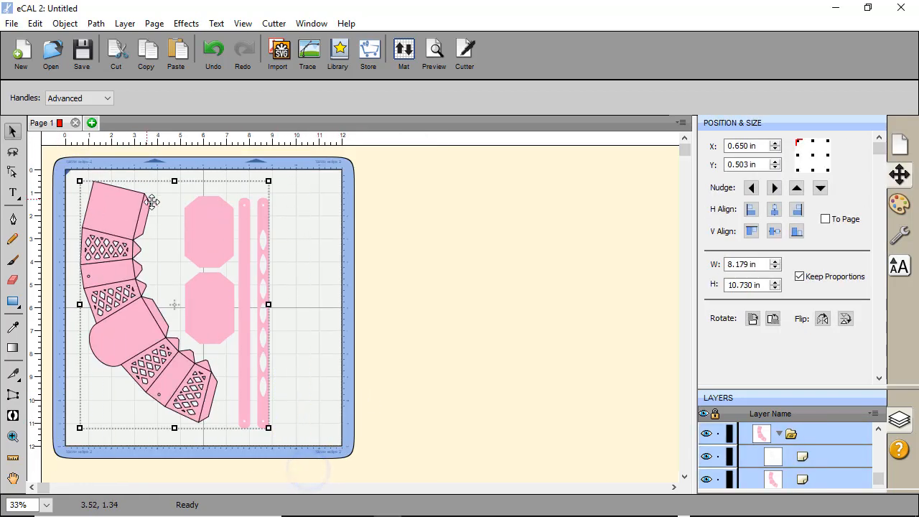
key("Delete")
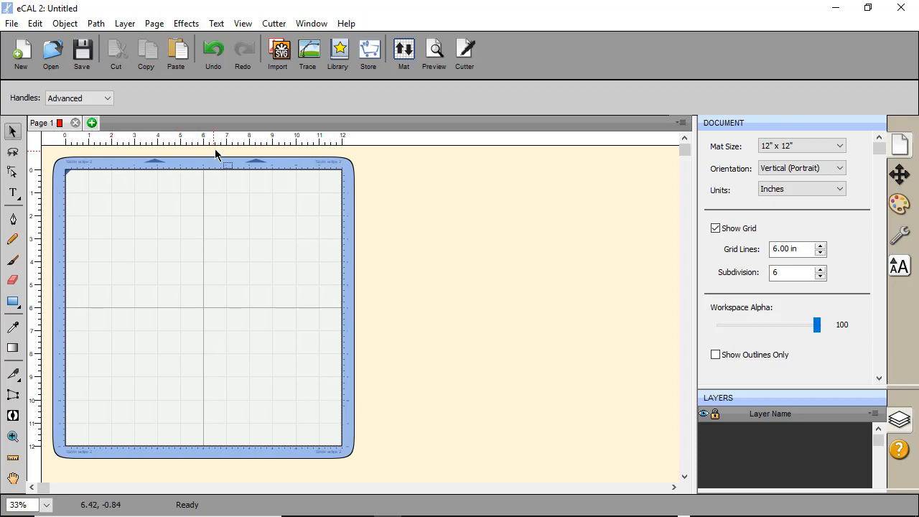
Open the Library beside the mat and select My Designs among its shape folders
left_click(338, 61)
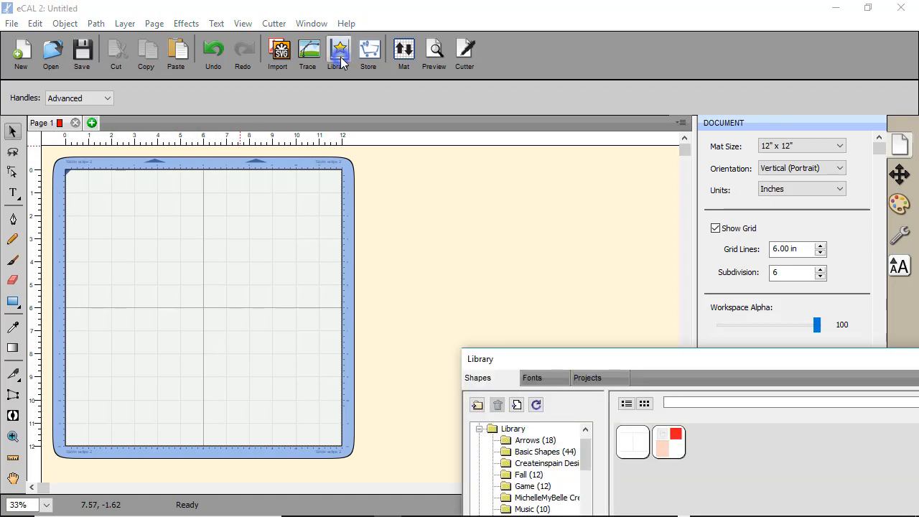
left_click_drag(548, 359, 424, 292)
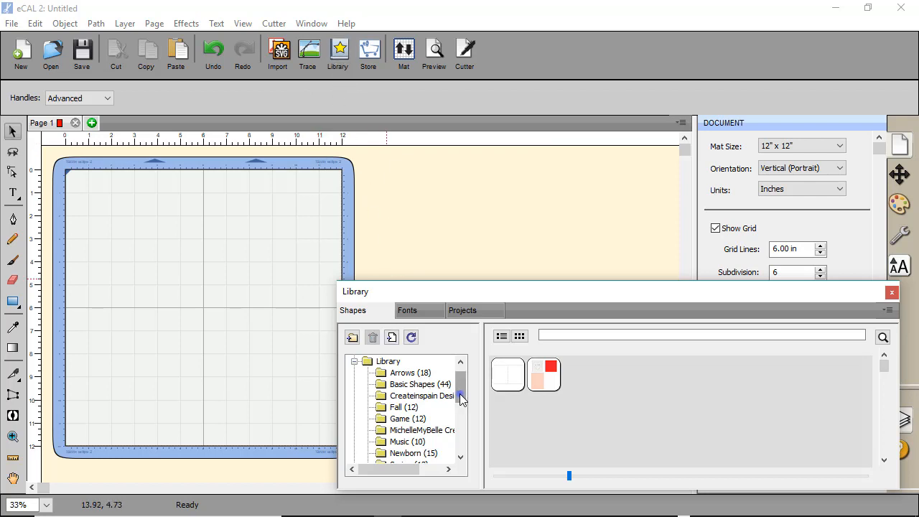
left_click_drag(460, 401, 463, 452)
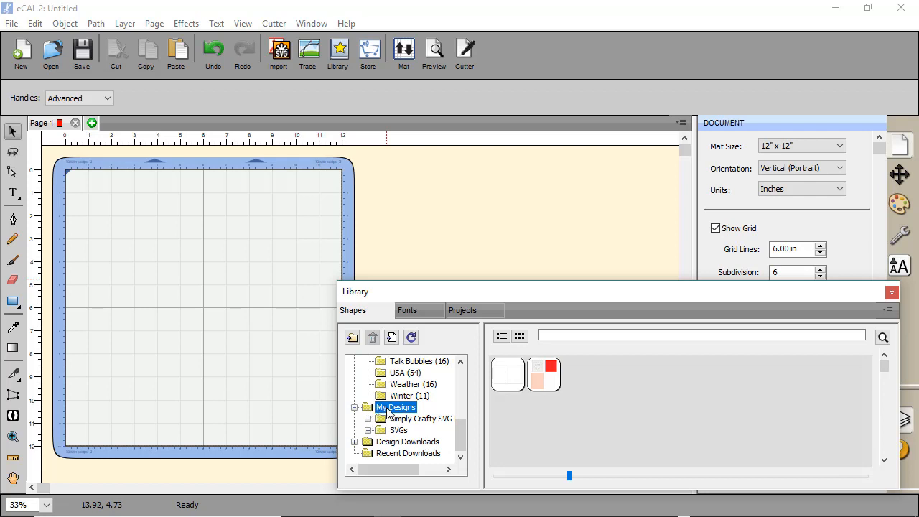
Add a folder under My Designs as a shortcut to the SCS SVG Files folder in the desktop's Video Files folder
left_click(353, 338)
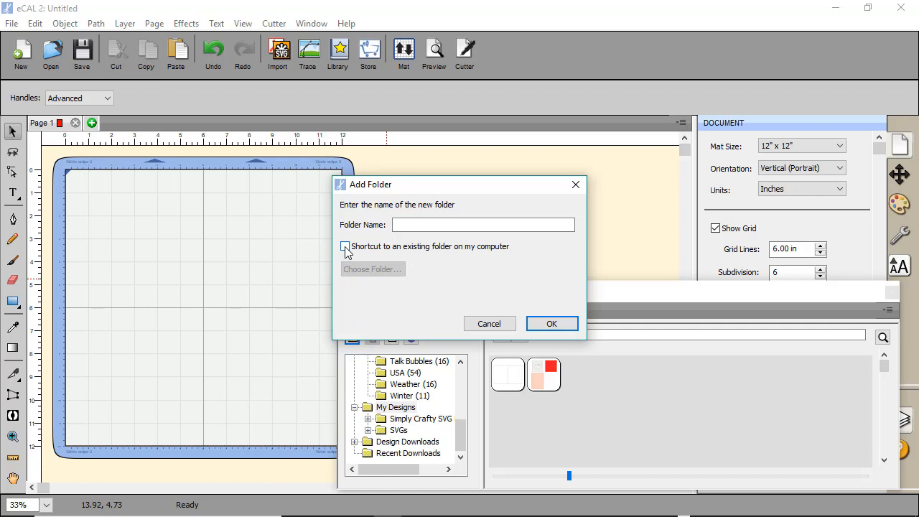
left_click(346, 247)
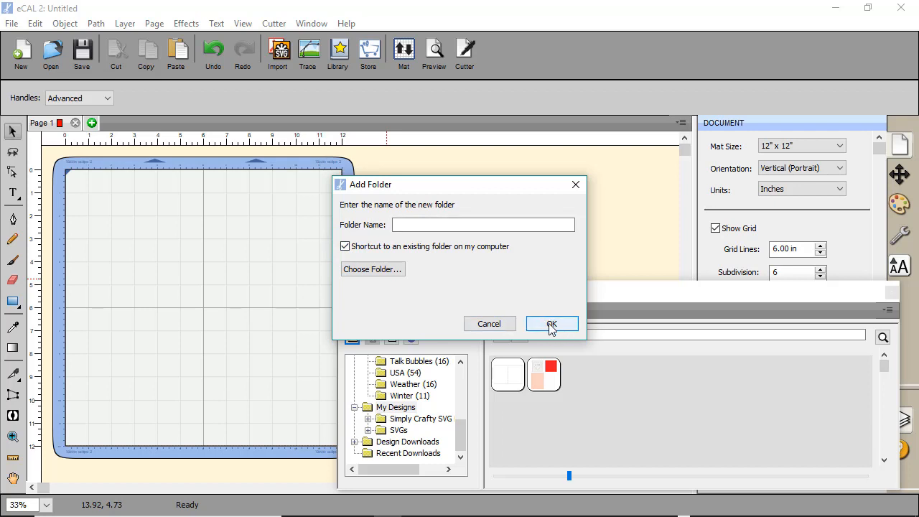
left_click(379, 273)
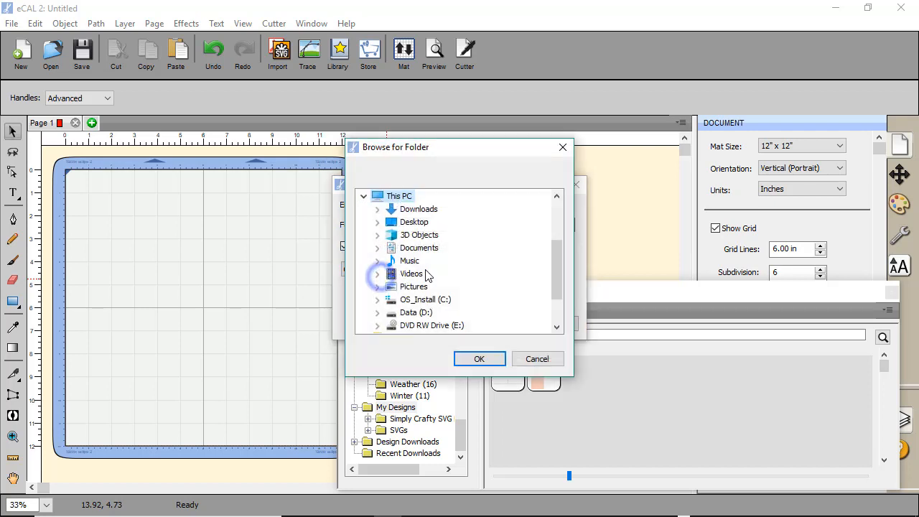
double_click(413, 223)
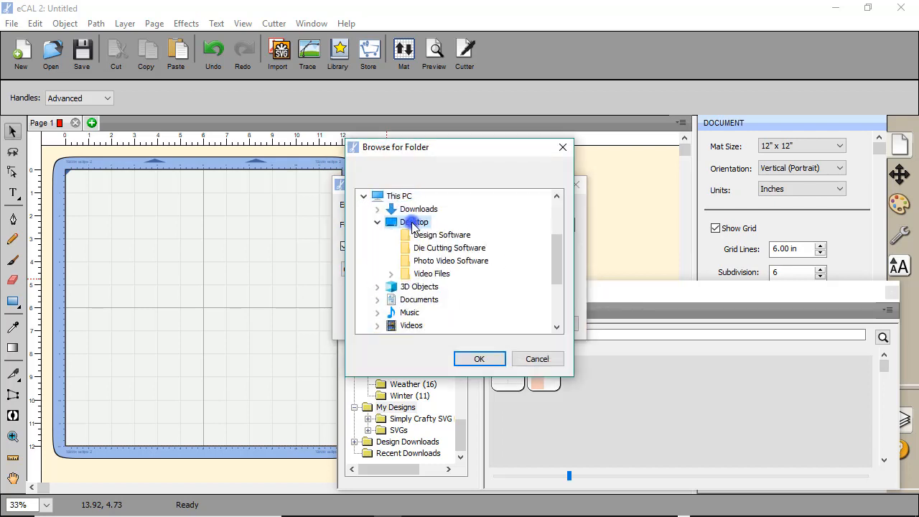
left_click(431, 278)
double_click(431, 278)
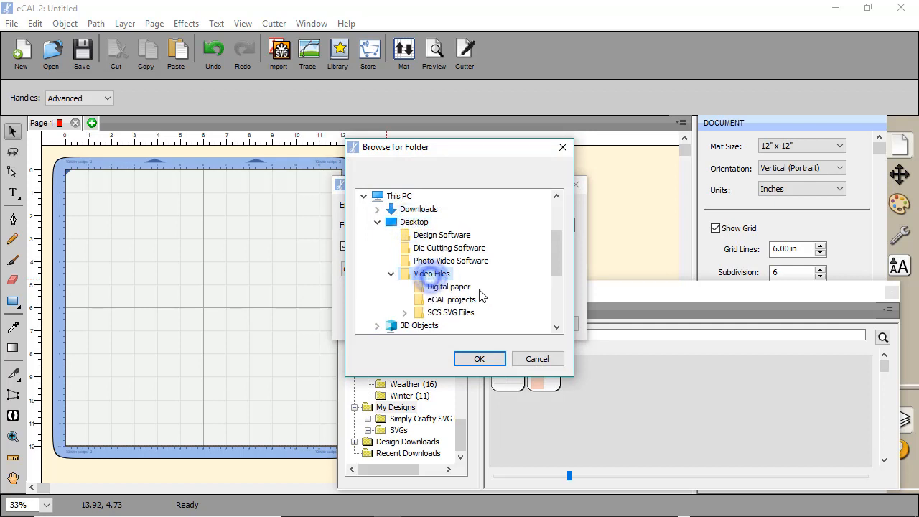
left_click(439, 314)
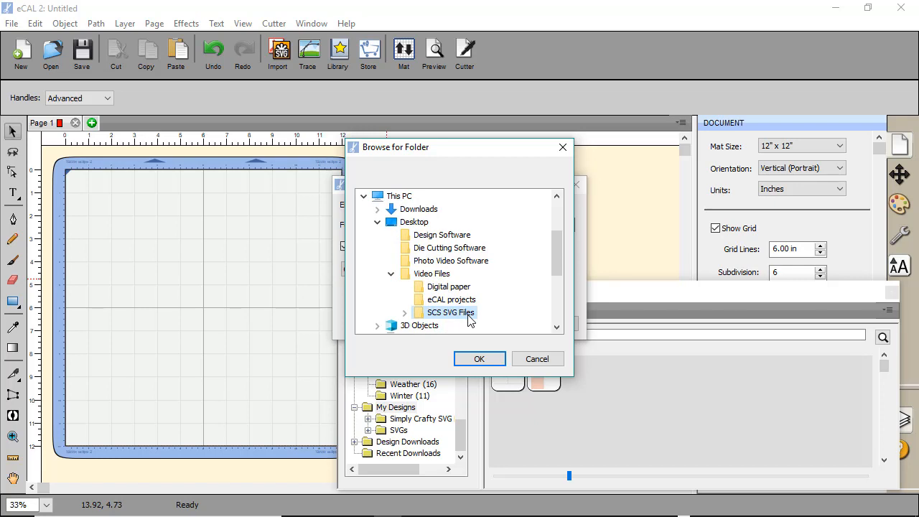
left_click(480, 359)
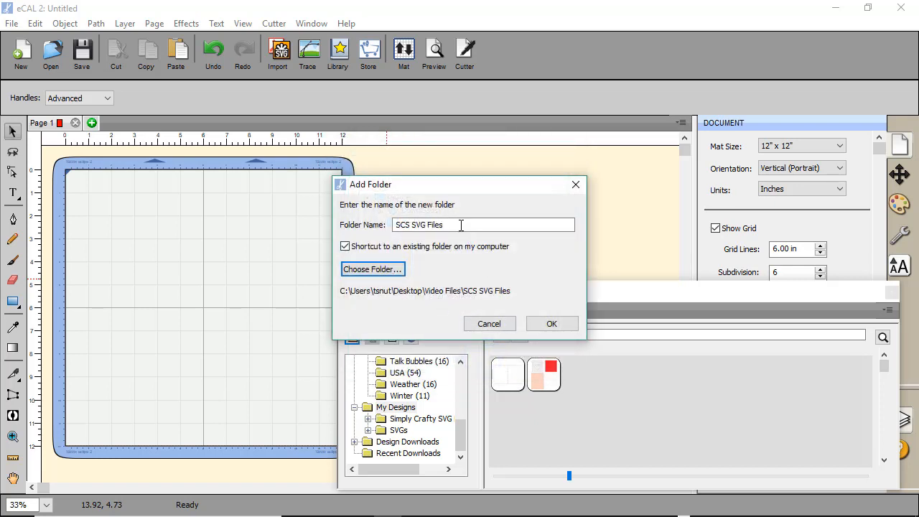
left_click(550, 324)
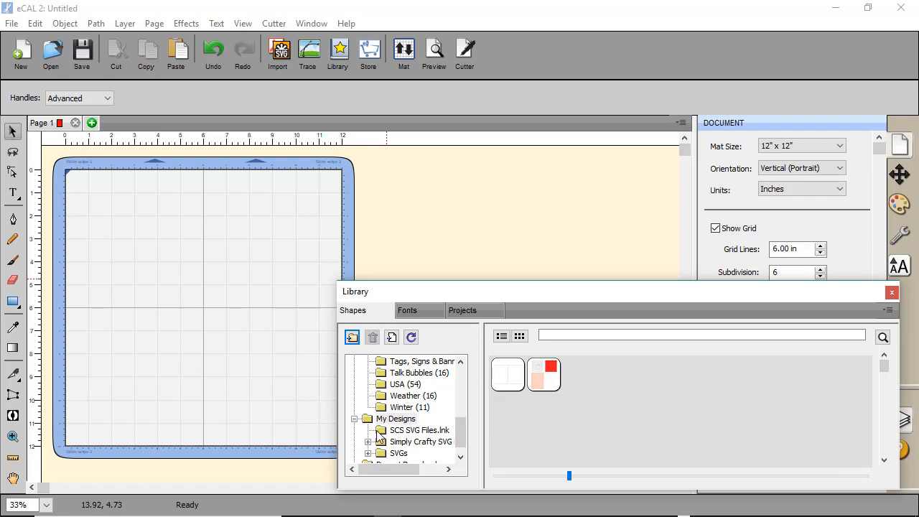
Refresh the library and expand the Saved SVG Files folder under My Designs
left_click(411, 339)
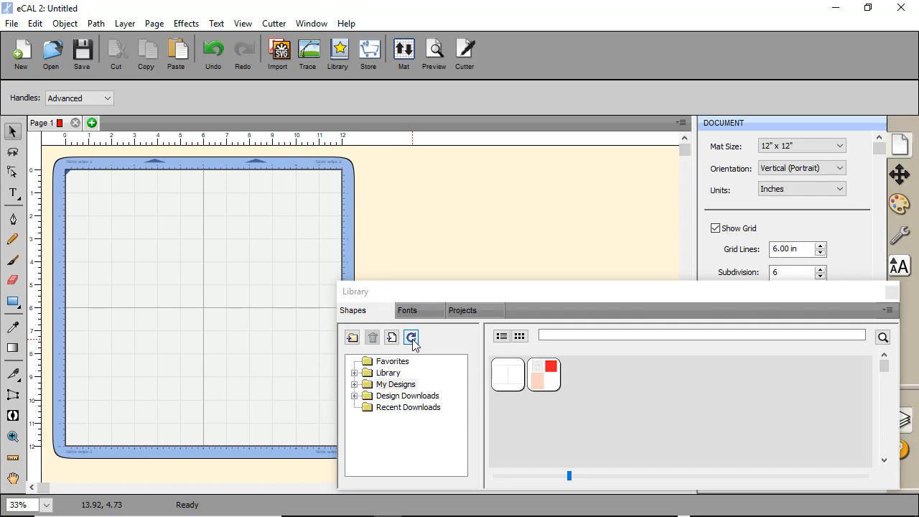
left_click(355, 385)
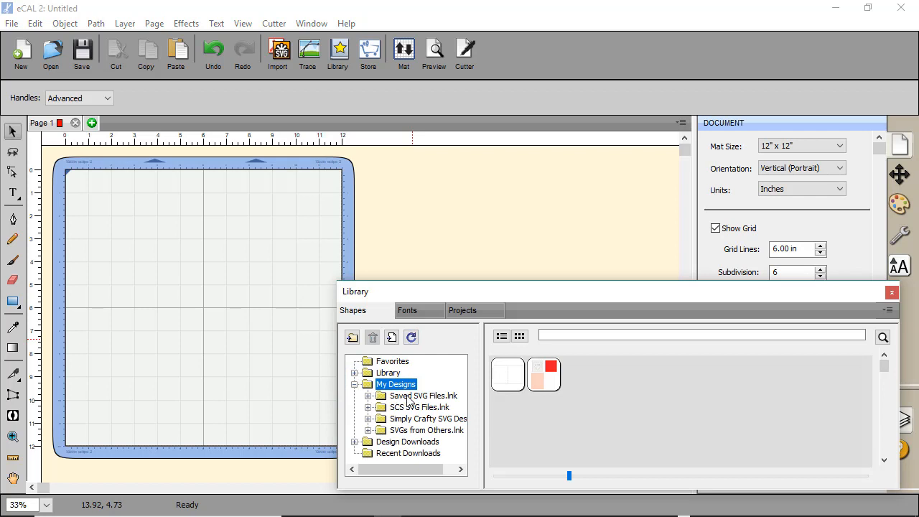
left_click(367, 396)
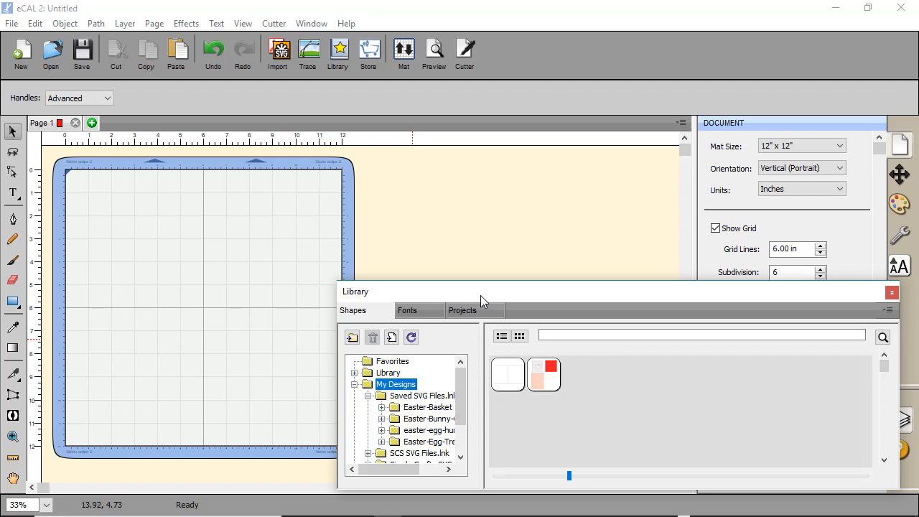
Place the box design from the Easter-Bunny-Candy-Box folder's SVG Files on the Page 1 mat
left_click(383, 420)
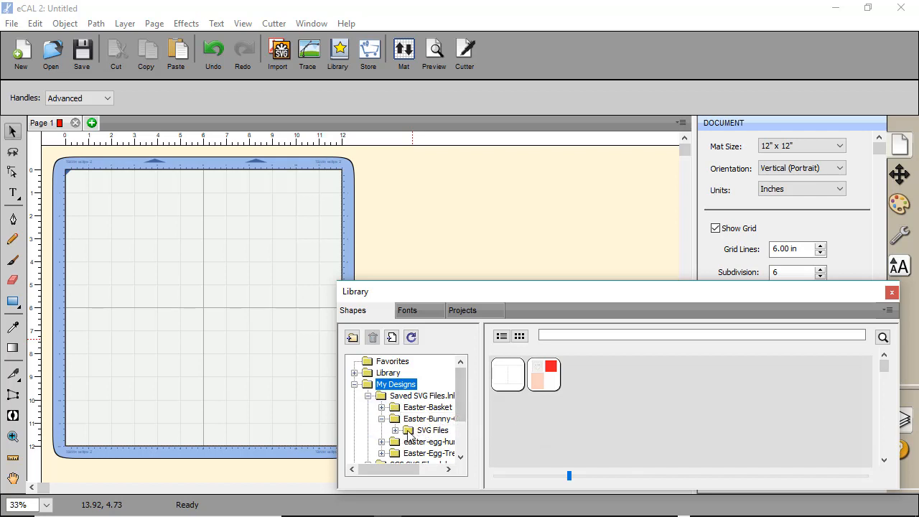
left_click(411, 431)
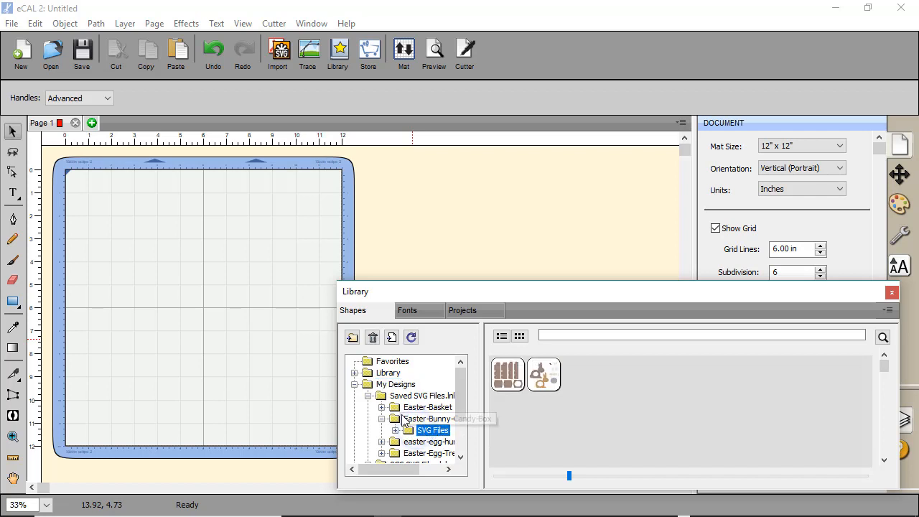
mouse_move(503, 384)
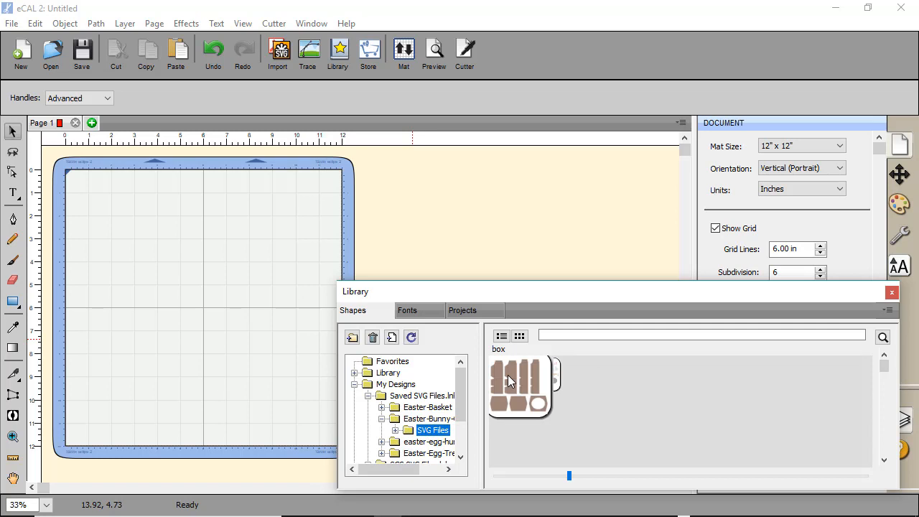
double_click(508, 381)
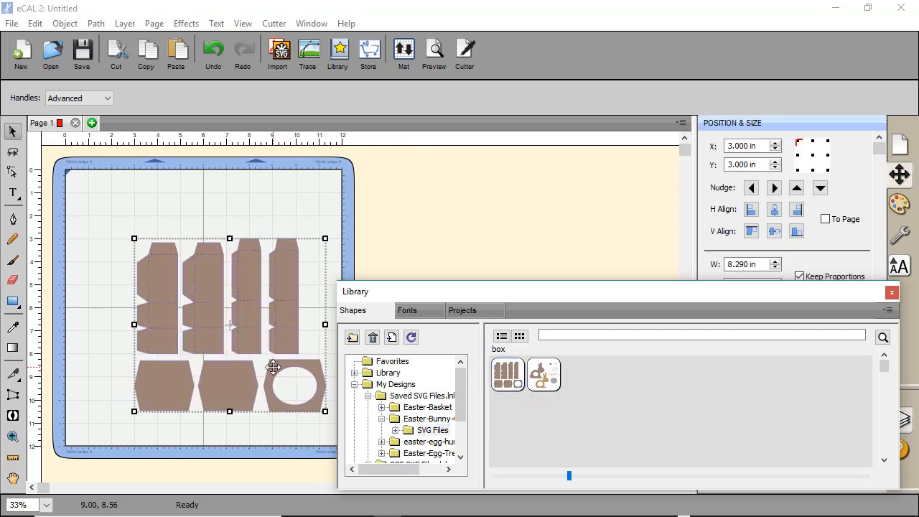
Try placing the bunny design over the box pieces on Page 1, and delete it again
double_click(553, 381)
left_click_drag(271, 386, 165, 330)
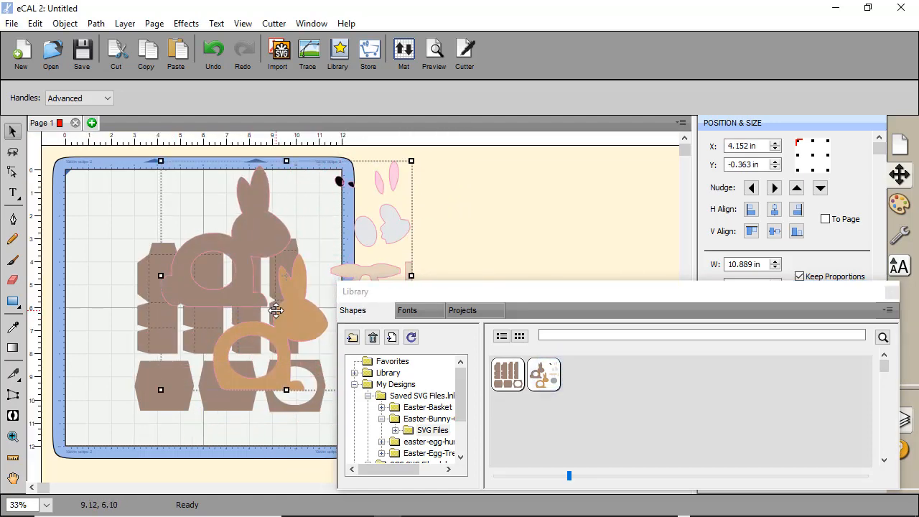
key("Delete")
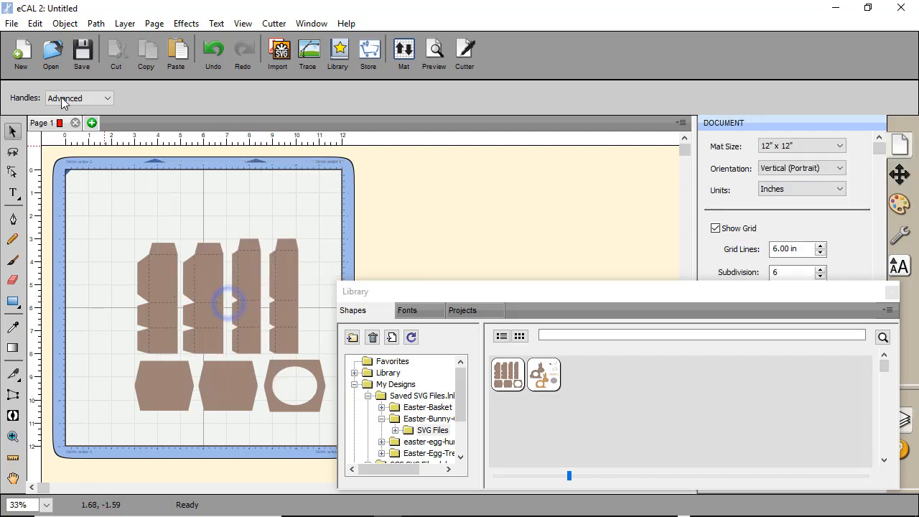
Place the bunny design from the library on a new page named Page 2 and switch back to Page 1
left_click(92, 124)
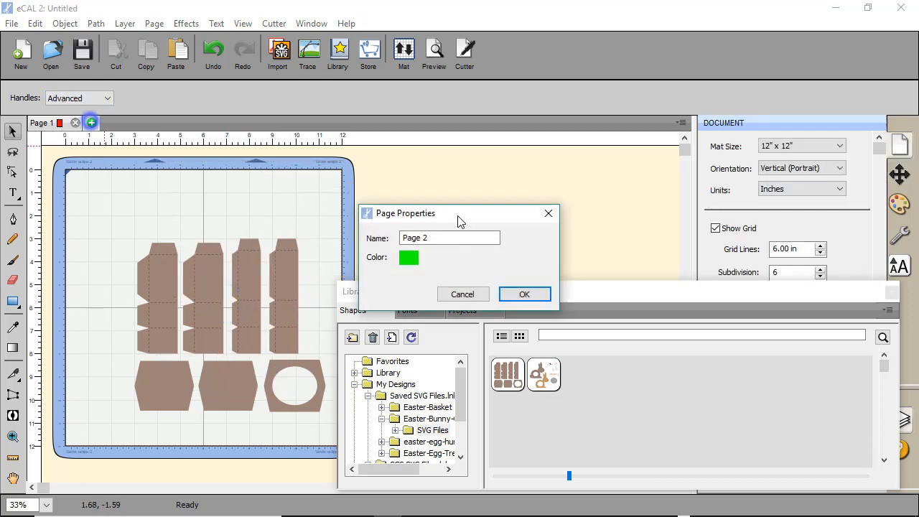
left_click(521, 291)
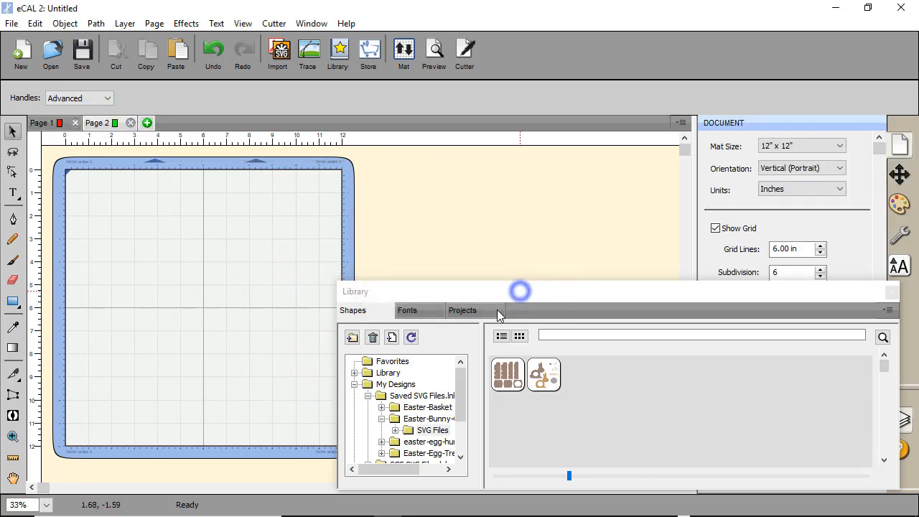
double_click(546, 374)
left_click_drag(276, 368, 214, 307)
left_click(60, 123)
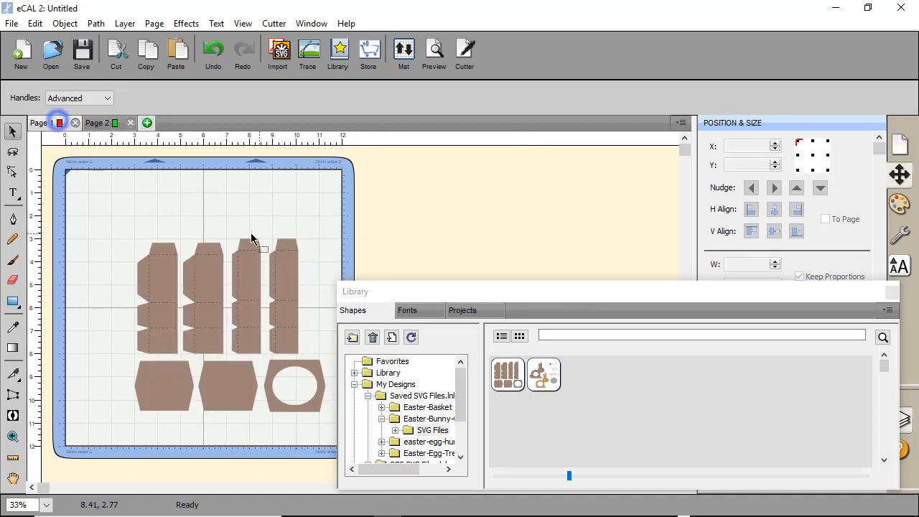
Close the library window and delete the bunny design from Page 2
left_click(106, 124)
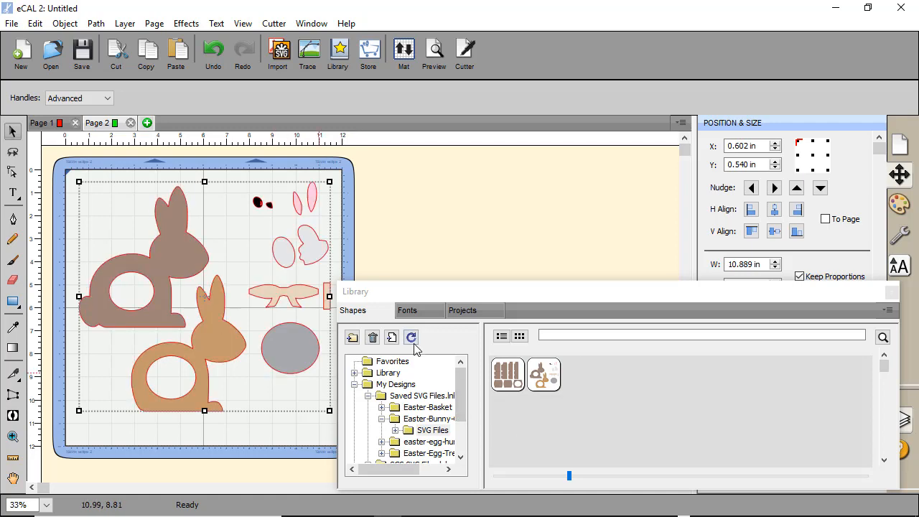
left_click(892, 292)
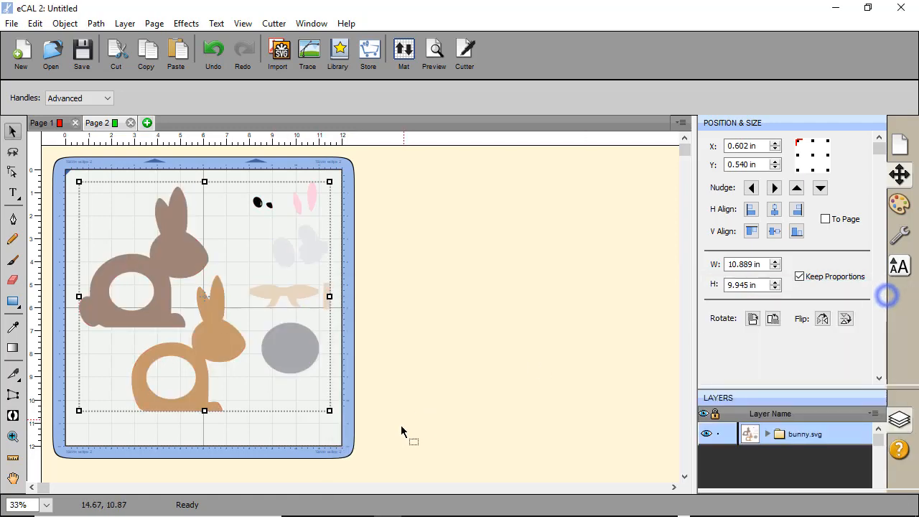
left_click(400, 448)
left_click_drag(397, 451, 41, 148)
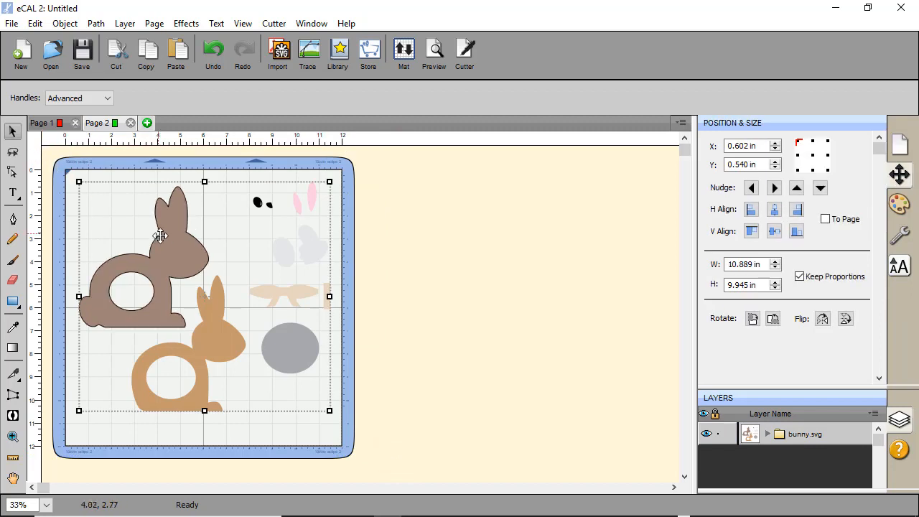
key("Delete")
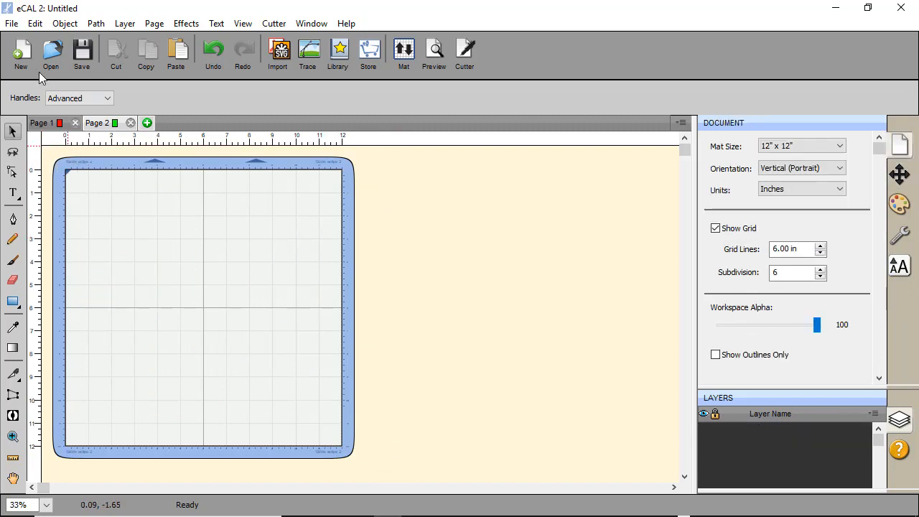
Delete the candy box design from Page 1, leaving its mat empty
left_click(44, 123)
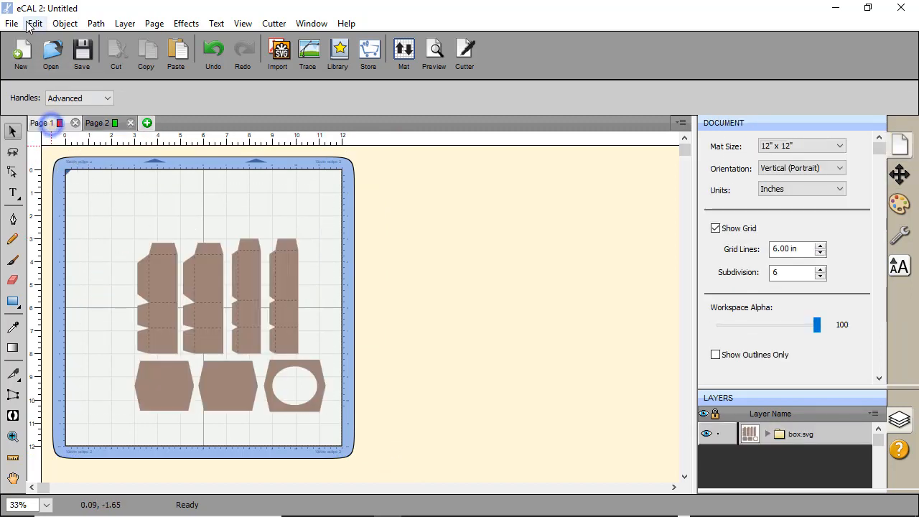
left_click_drag(372, 425, 145, 225)
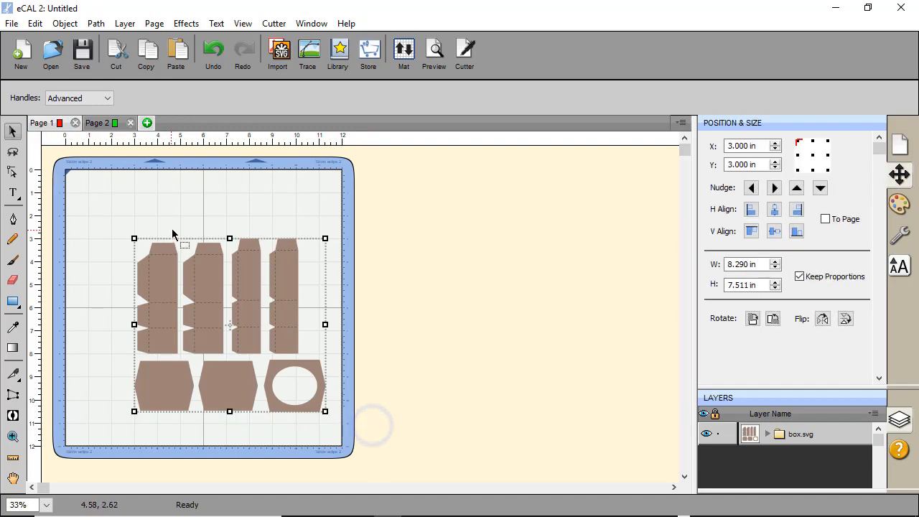
key("Delete")
Import box.svg from SCS SVG Files, easter-egg-hunt-box-card, SVG files onto Page 1 and move it to about X 0.54 in, Y 0.66 in
left_click(11, 24)
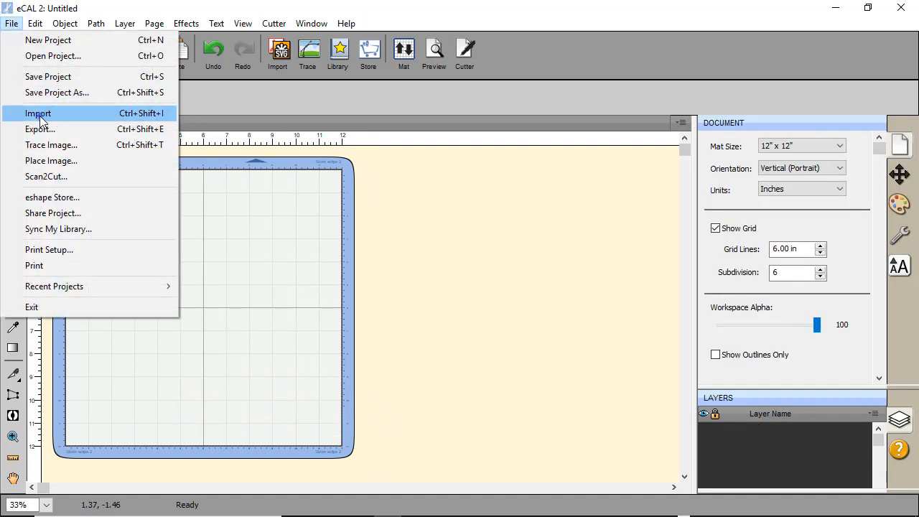
left_click(38, 113)
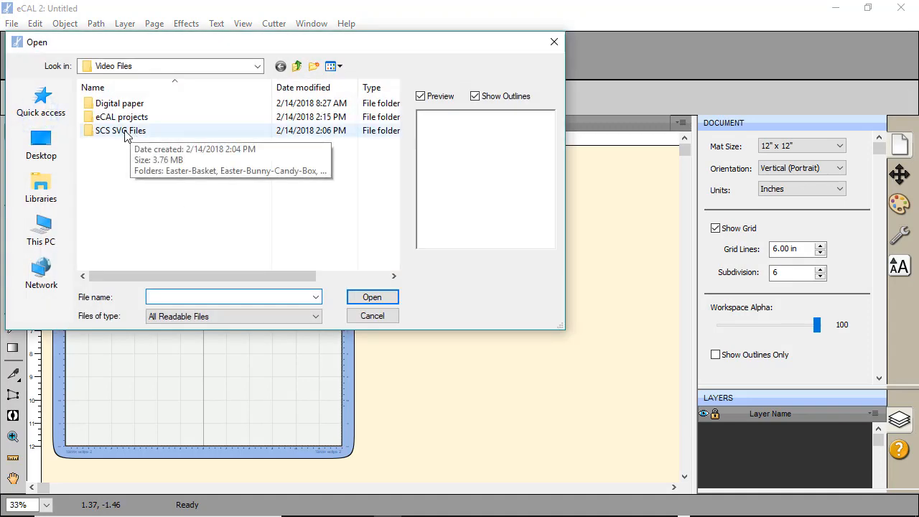
double_click(125, 133)
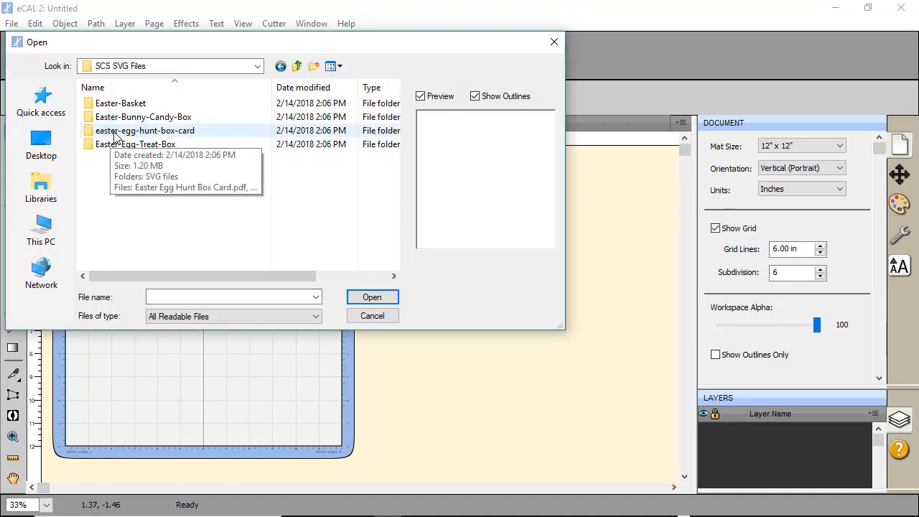
double_click(118, 132)
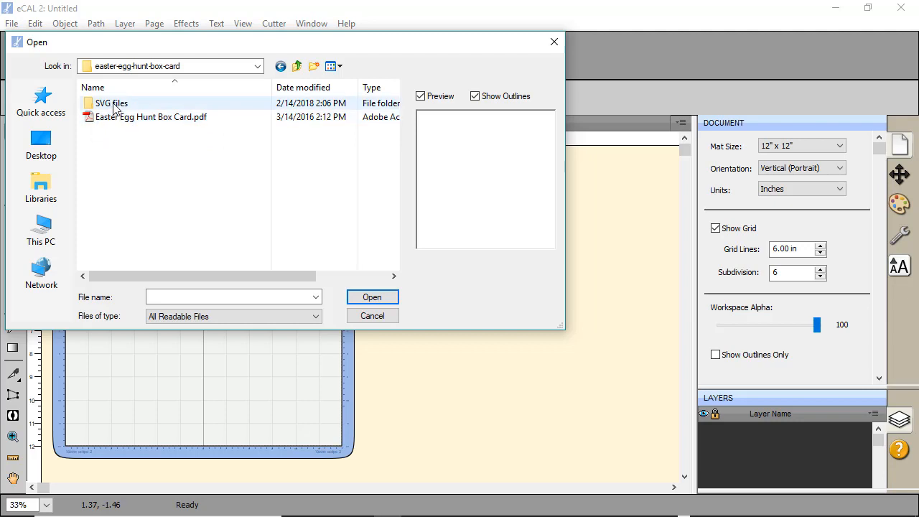
double_click(113, 105)
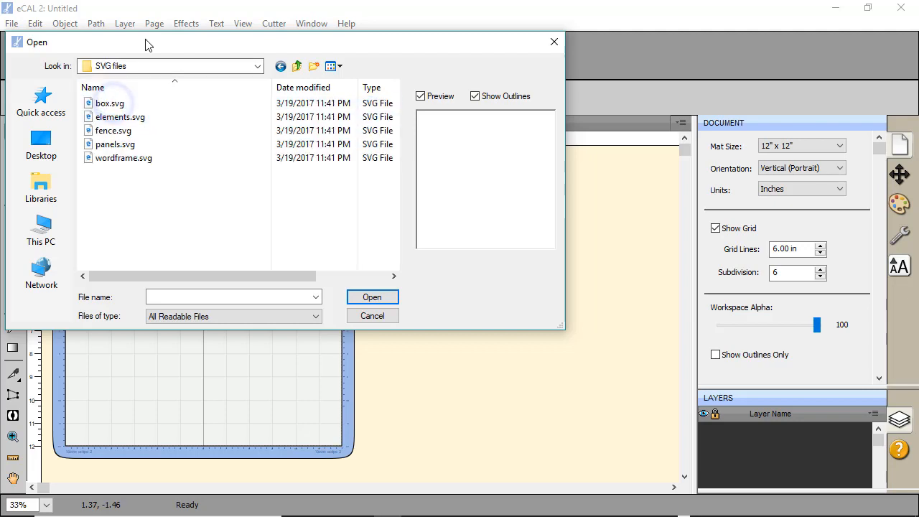
left_click_drag(143, 43, 365, 161)
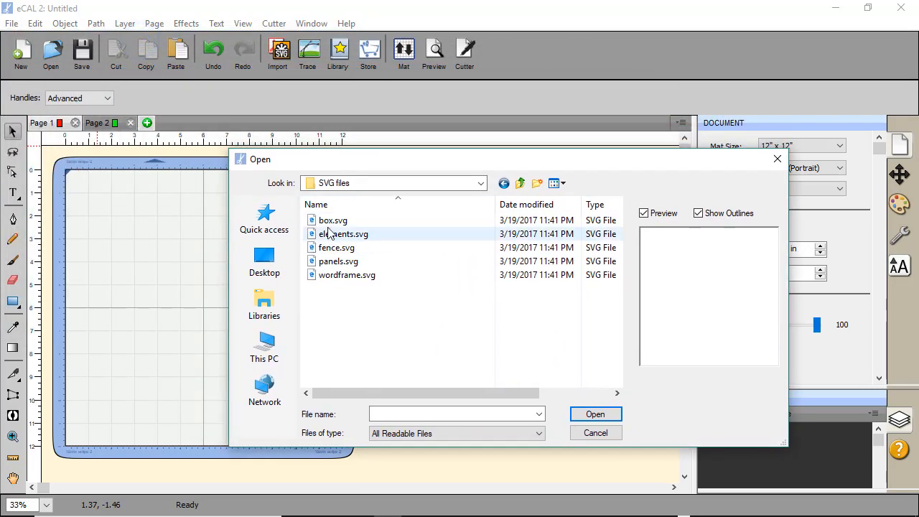
left_click(327, 221)
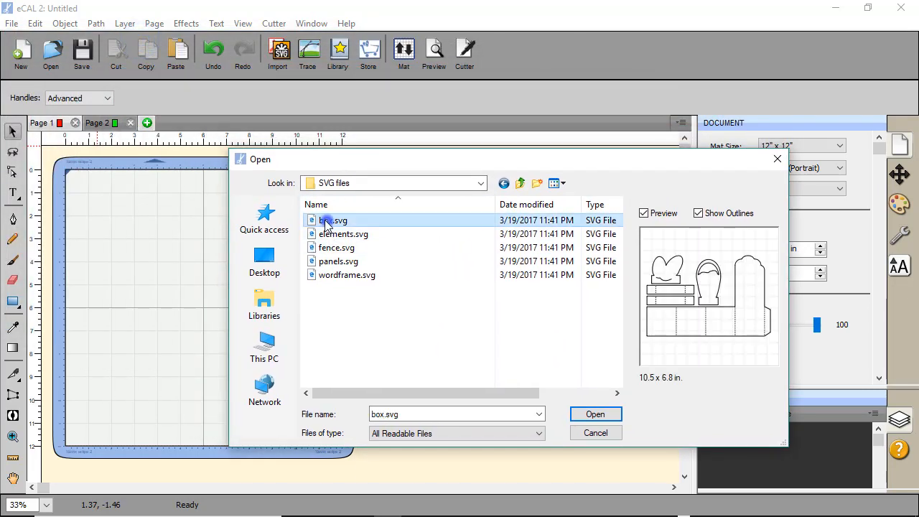
left_click(593, 414)
left_click_drag(324, 355, 275, 310)
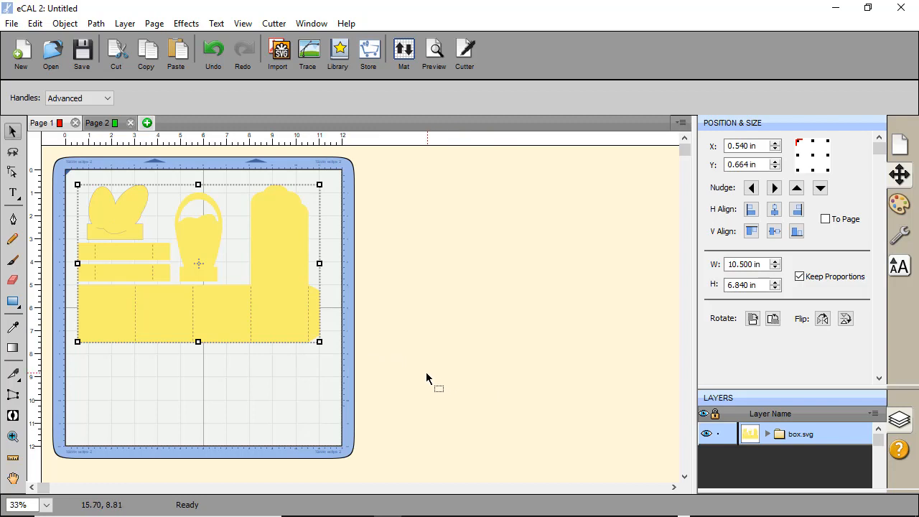
Import elements.svg from the same SVG files folder onto Page 2 and move it to about X 1.07 in, Y 0.63 in
left_click(99, 124)
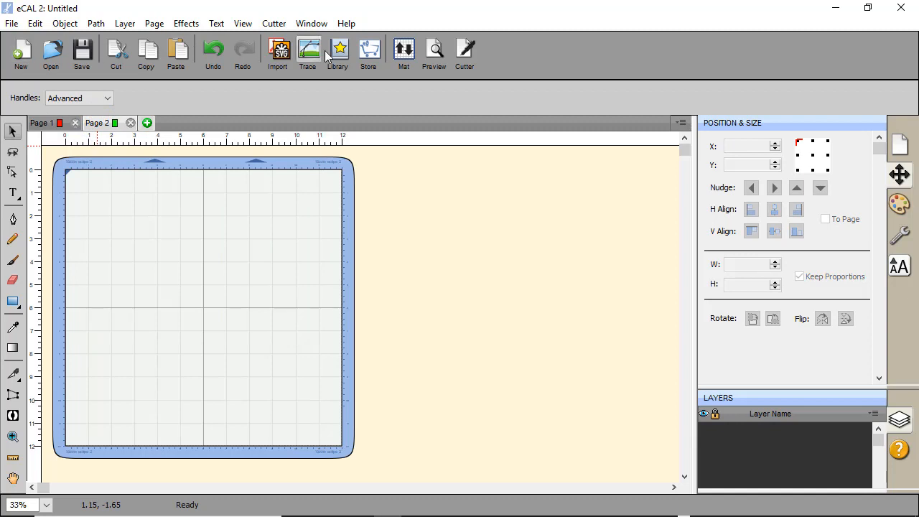
left_click(280, 59)
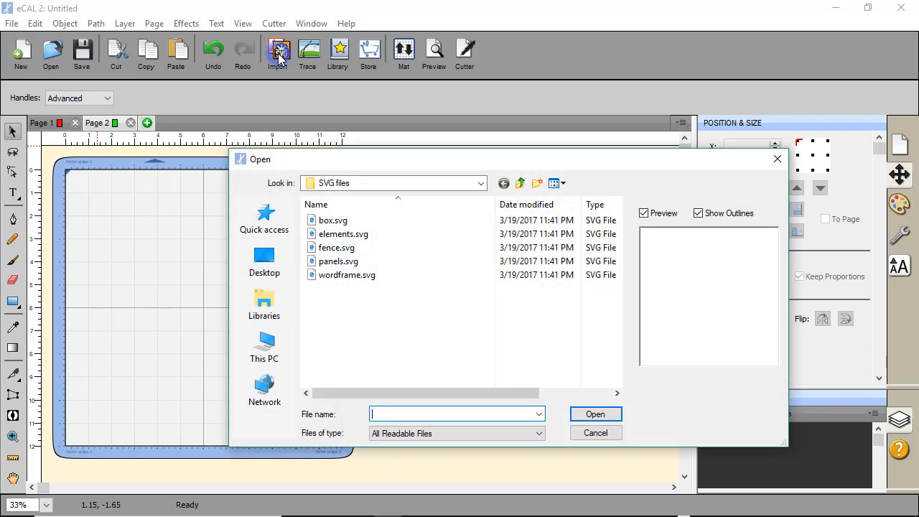
left_click(322, 235)
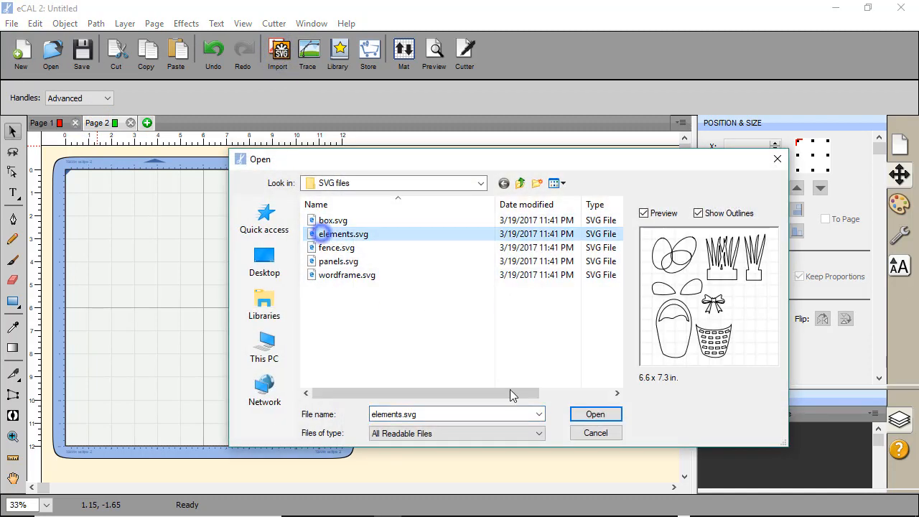
left_click(602, 418)
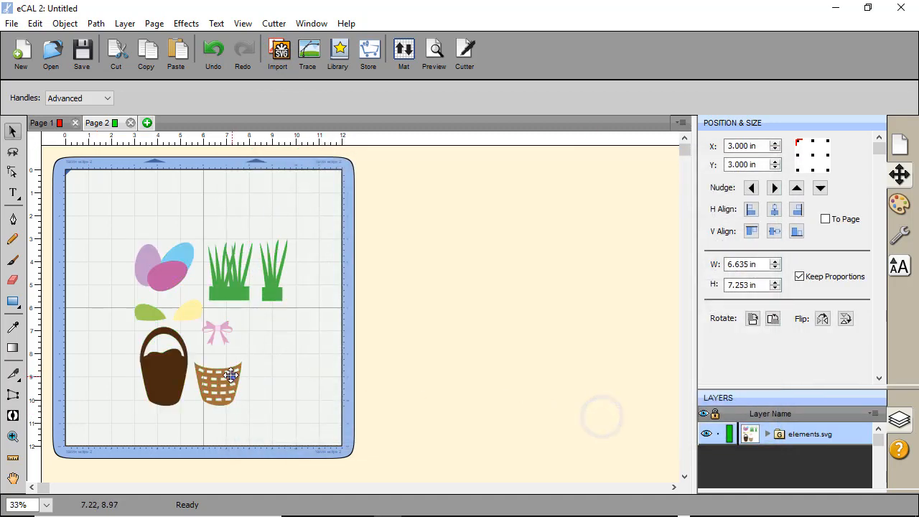
left_click_drag(231, 359, 186, 305)
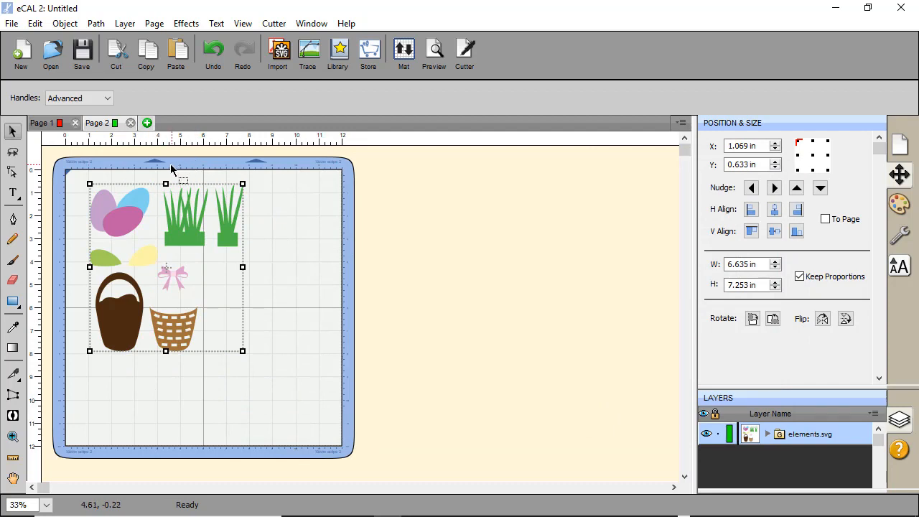
Compare the imported designs on Page 1 and Page 2, ending on Page 1
left_click(57, 122)
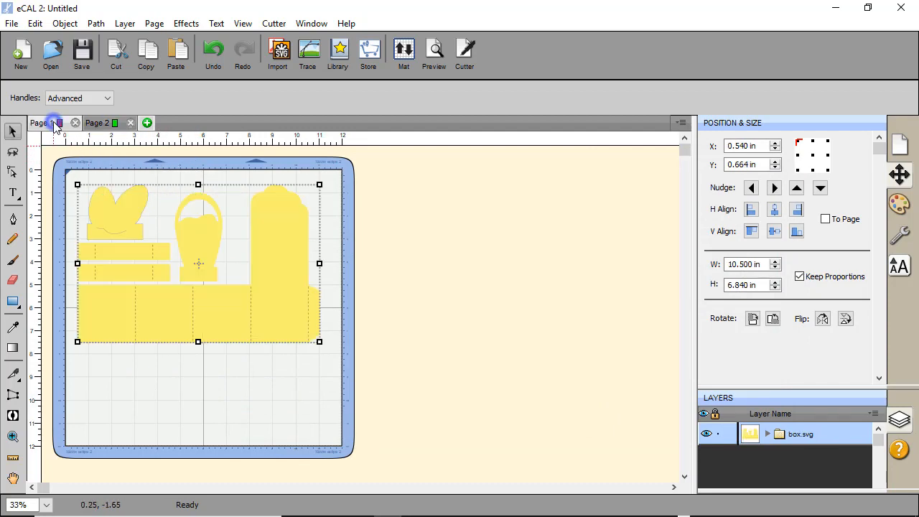
left_click(97, 123)
left_click(61, 124)
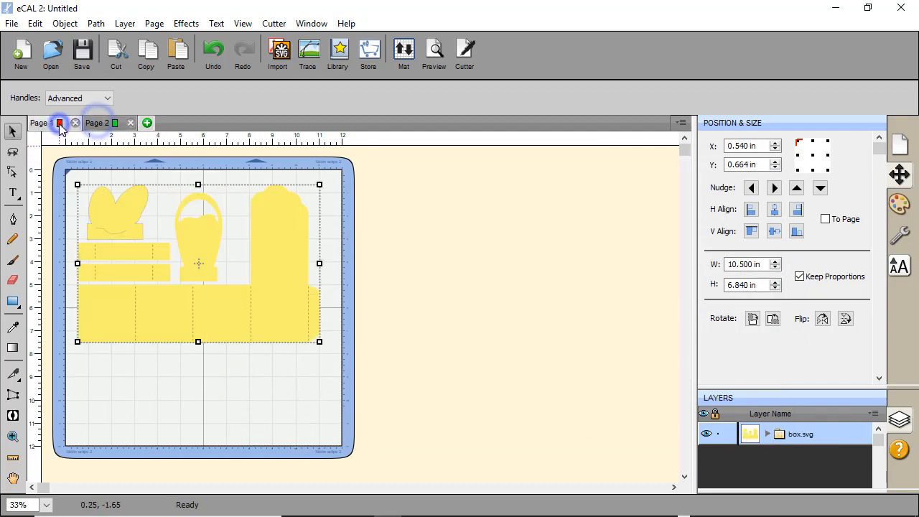
left_click(97, 123)
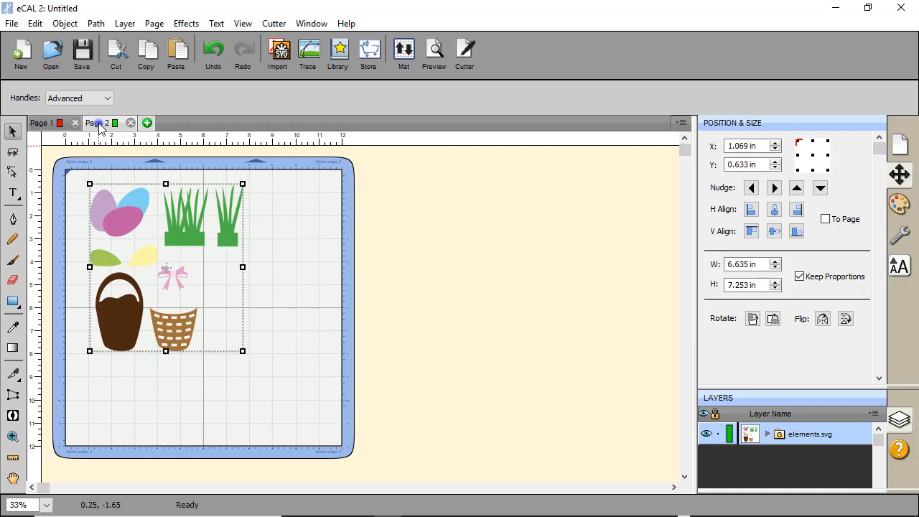
left_click(59, 124)
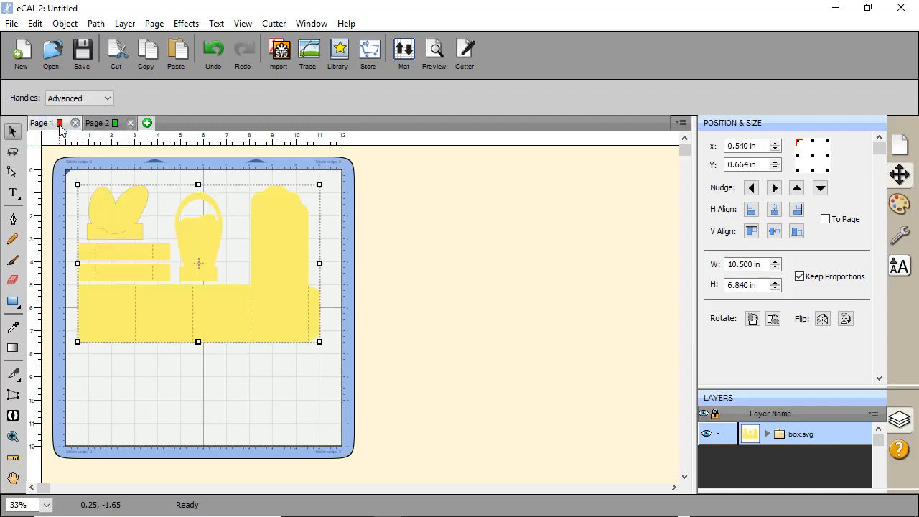